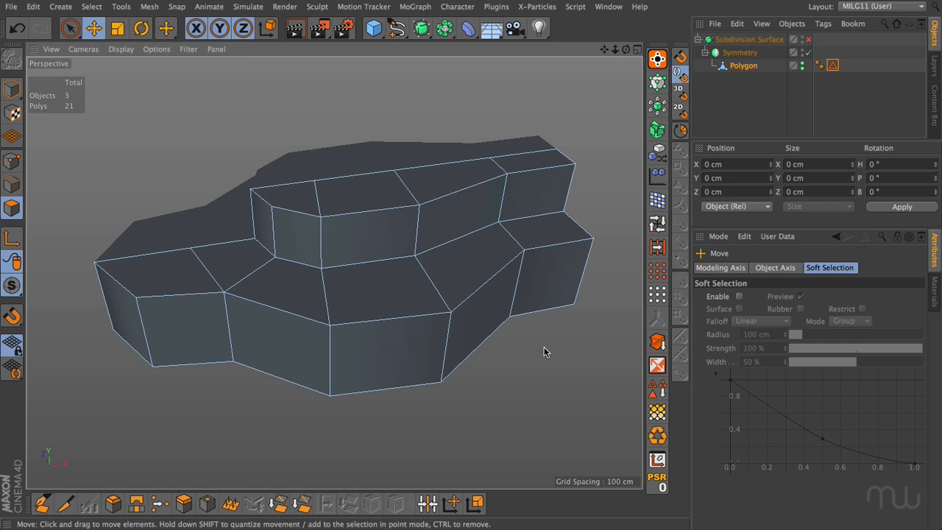
# Recall the stored edge selection, clear it, and select the run of six edges along the lower tier's upper rim.
pyautogui.doubleClick(832, 66)
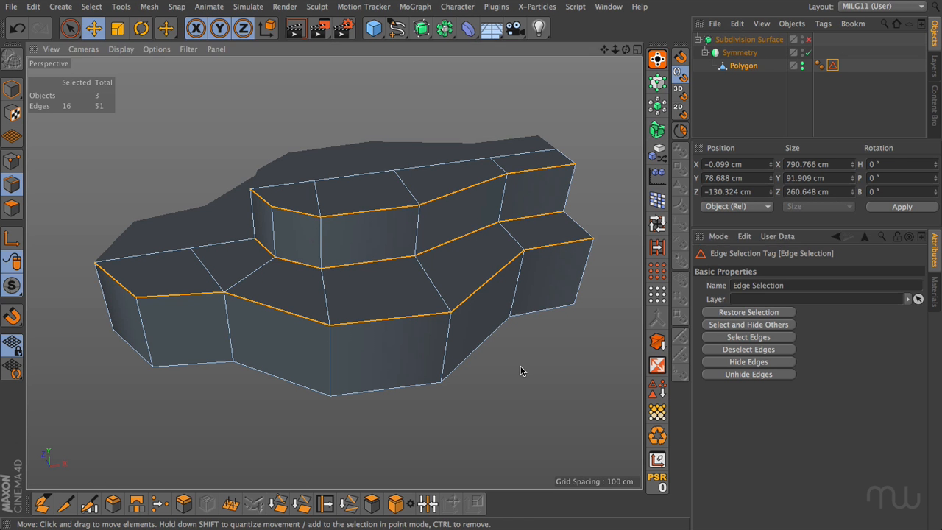
pyautogui.click(520, 371)
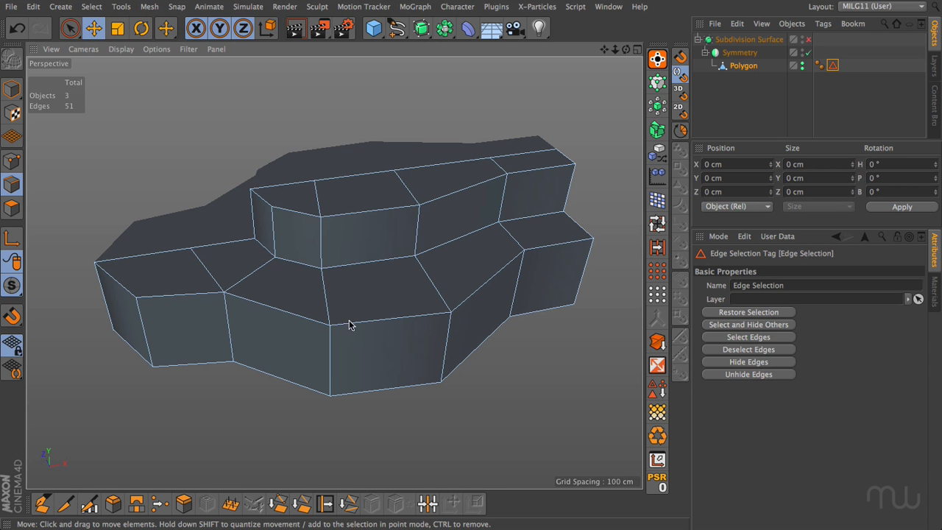
pyautogui.doubleClick(544, 252)
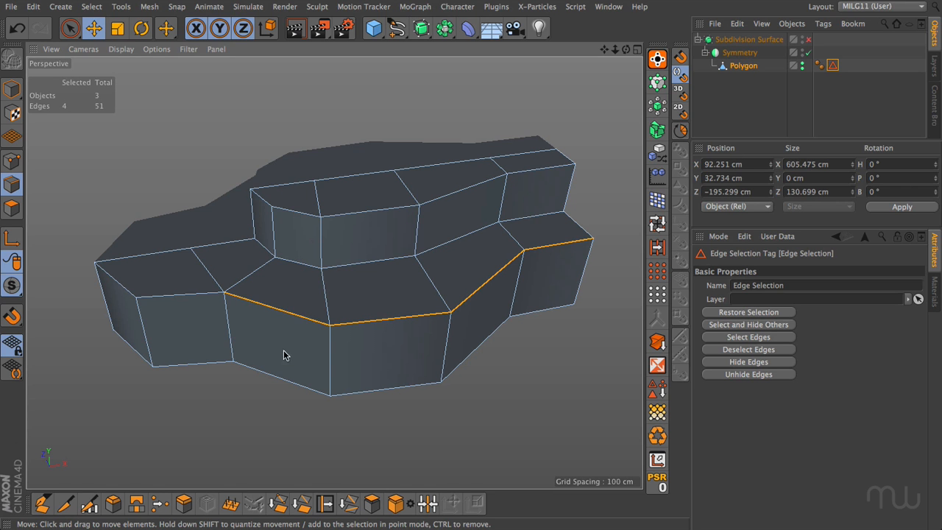
pyautogui.keyDown('shift'); pyautogui.click(238, 309); pyautogui.keyUp('shift')
pyautogui.hotkey('ctrl', 'z')
pyautogui.keyDown('shift'); pyautogui.click(179, 300); pyautogui.keyUp('shift')
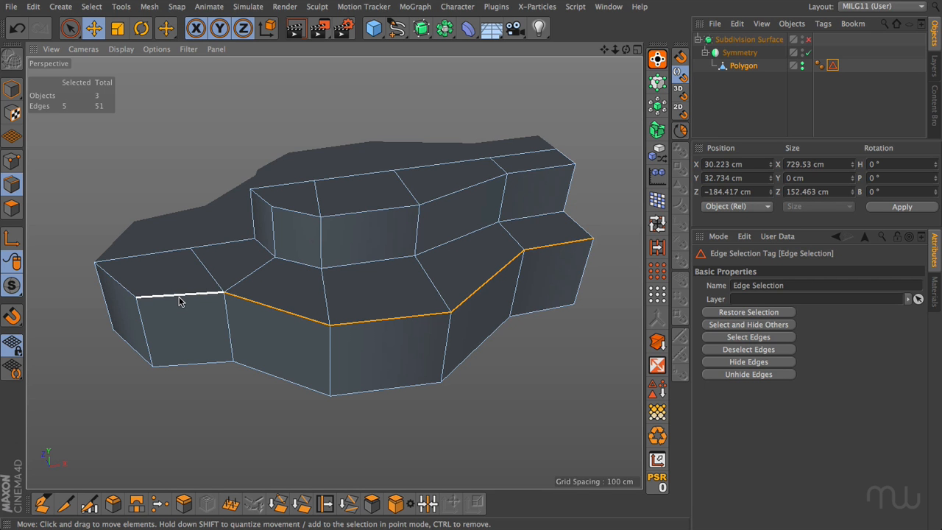
pyautogui.keyDown('shift'); pyautogui.click(113, 283); pyautogui.keyUp('shift')
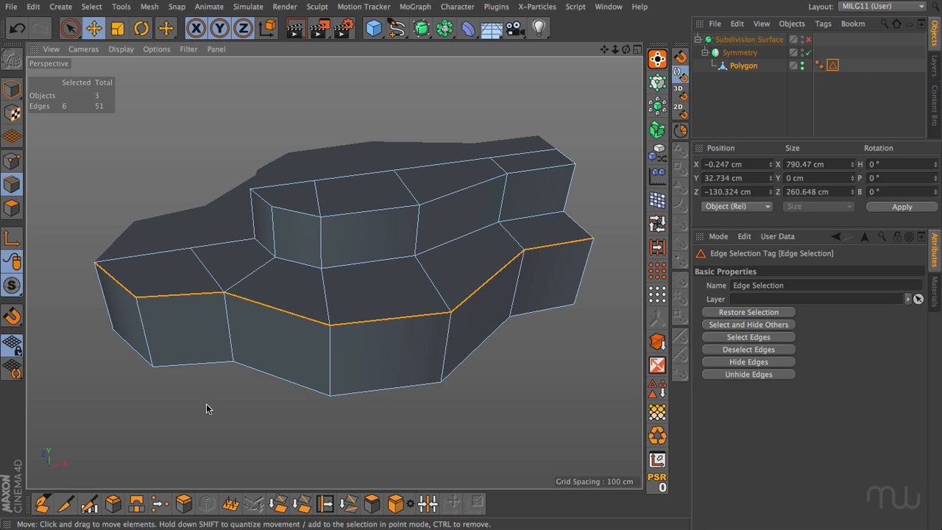
# Preview the ring of vertical edges around the lower tier and knife a loop cut just below its rim, at about 8.3% offset.
pyautogui.press('k')
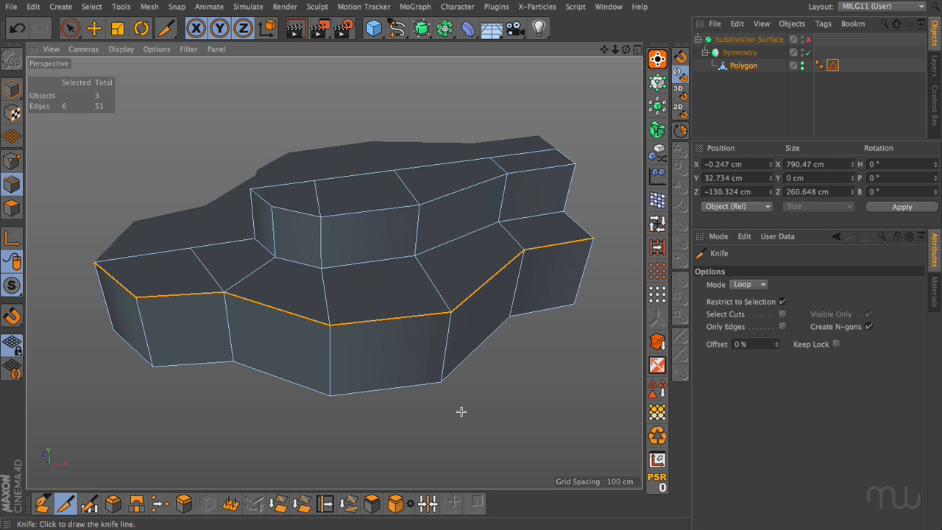
pyautogui.hotkey('ctrl', 'shift', 'a')
pyautogui.click(657, 248)
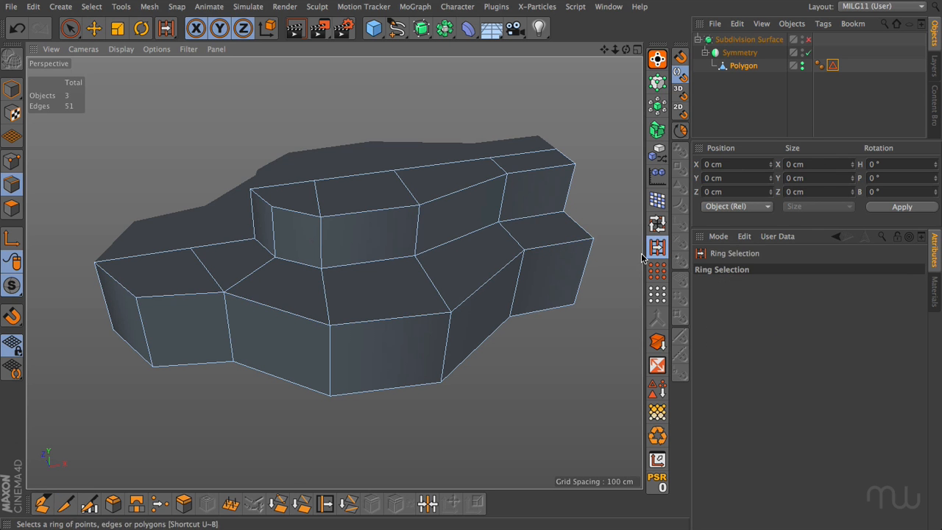
pyautogui.click(584, 274)
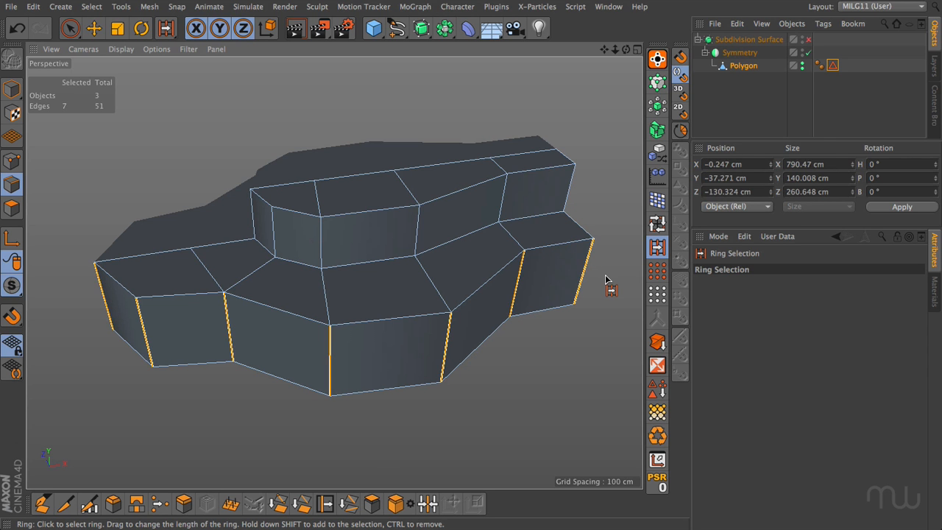
pyautogui.press('k')
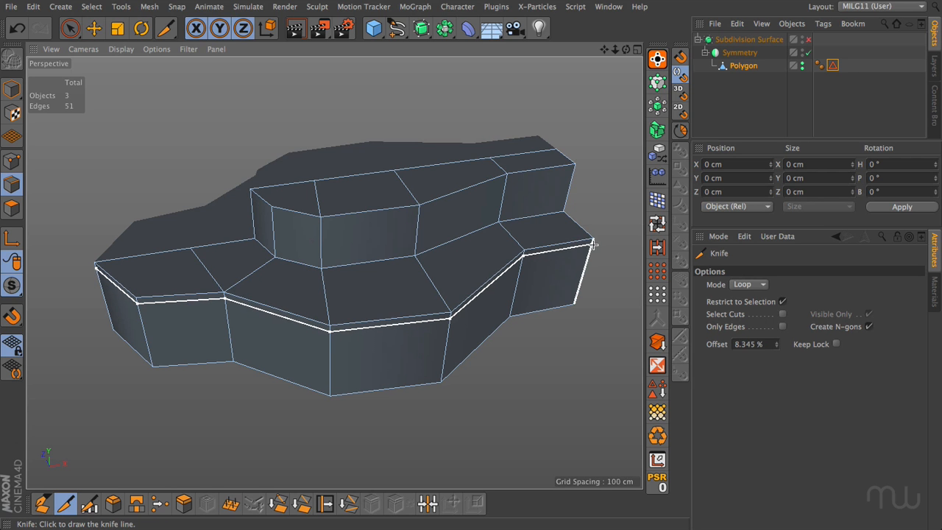
pyautogui.click(592, 245)
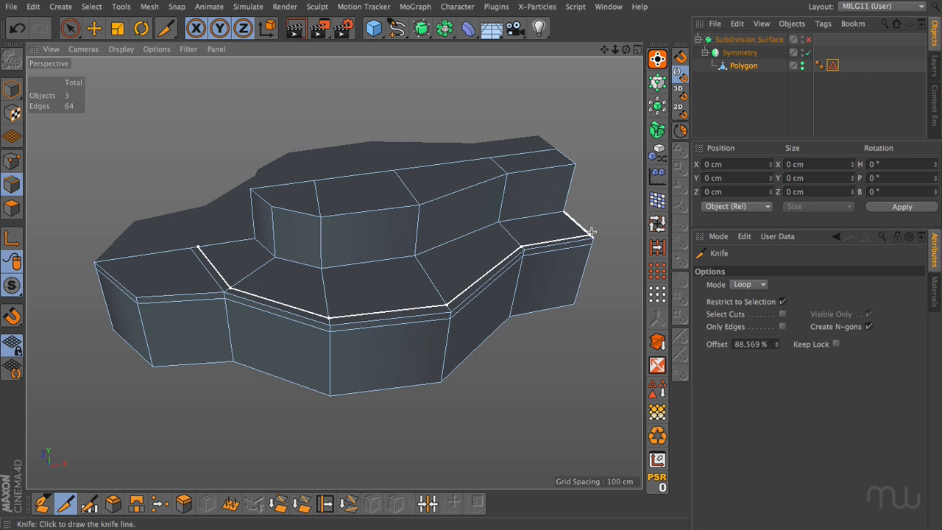
# Examine the edge rings across the ledge and up the upper tier's wall, plus the loop where they meet, and clear the selection.
pyautogui.press('u')
pyautogui.press('b')
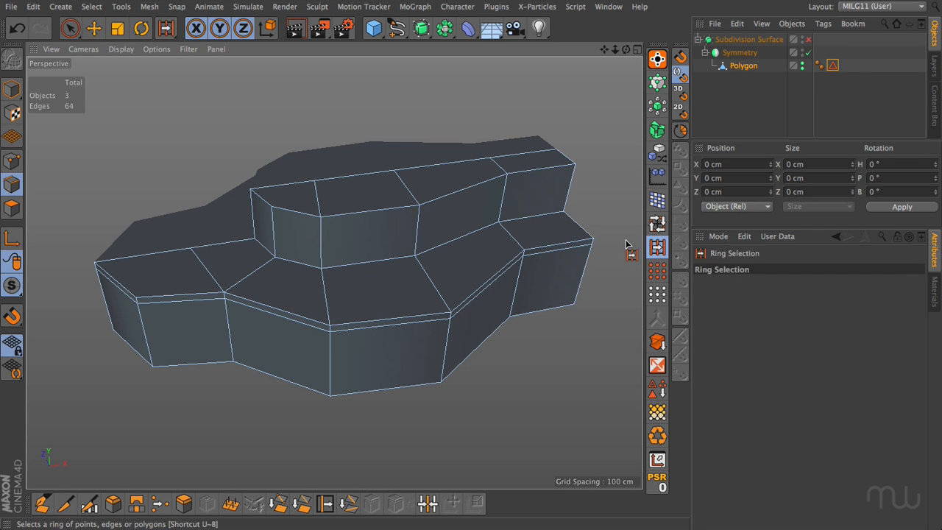
pyautogui.click(585, 228)
pyautogui.press('e')
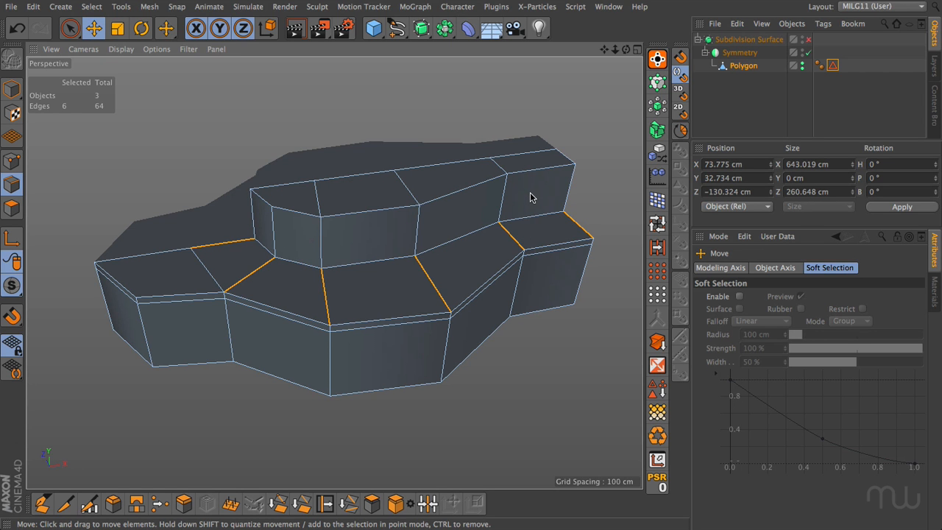
pyautogui.click(657, 247)
pyautogui.keyDown('shift'); pyautogui.click(578, 192); pyautogui.keyUp('shift')
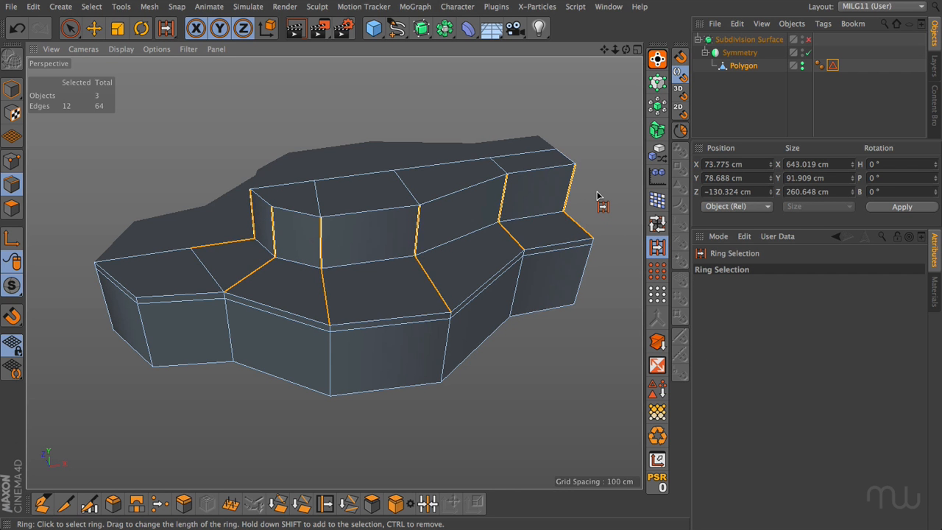
pyautogui.press('e')
pyautogui.doubleClick(552, 211)
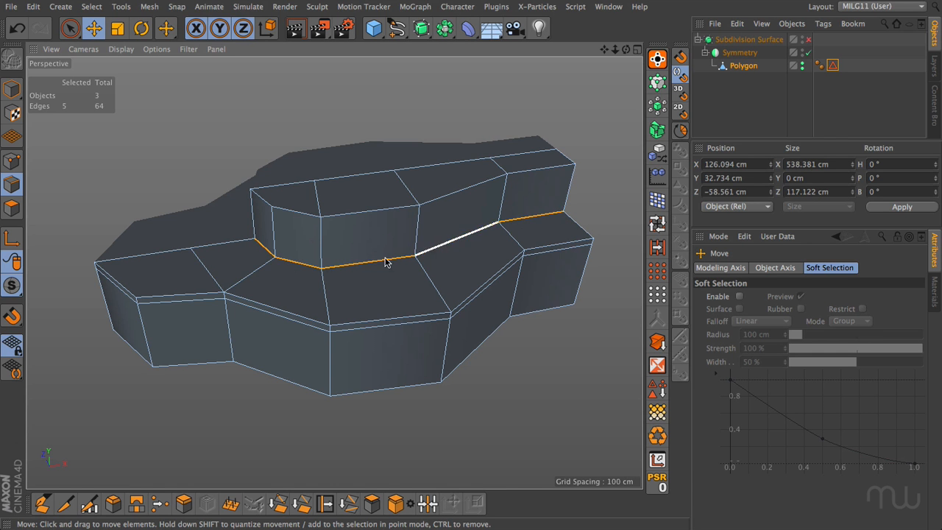
pyautogui.doubleClick(585, 231)
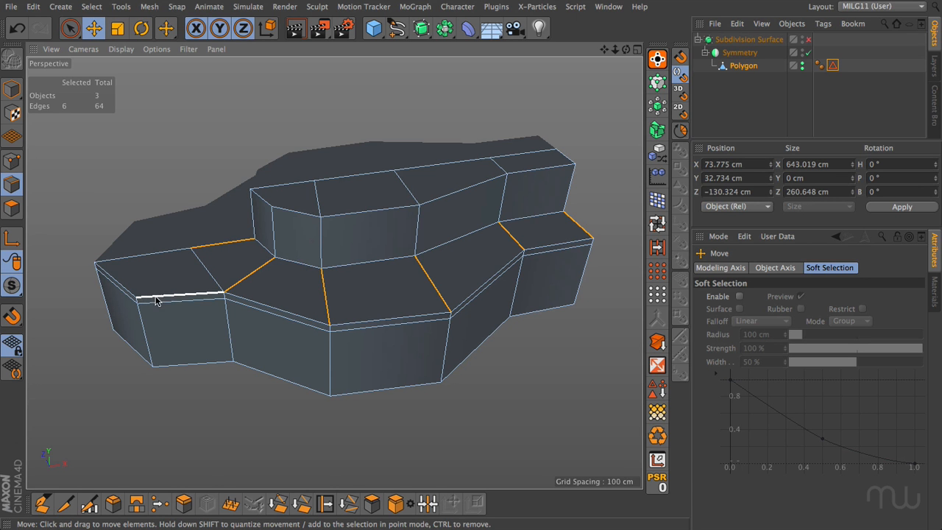
pyautogui.click(525, 358)
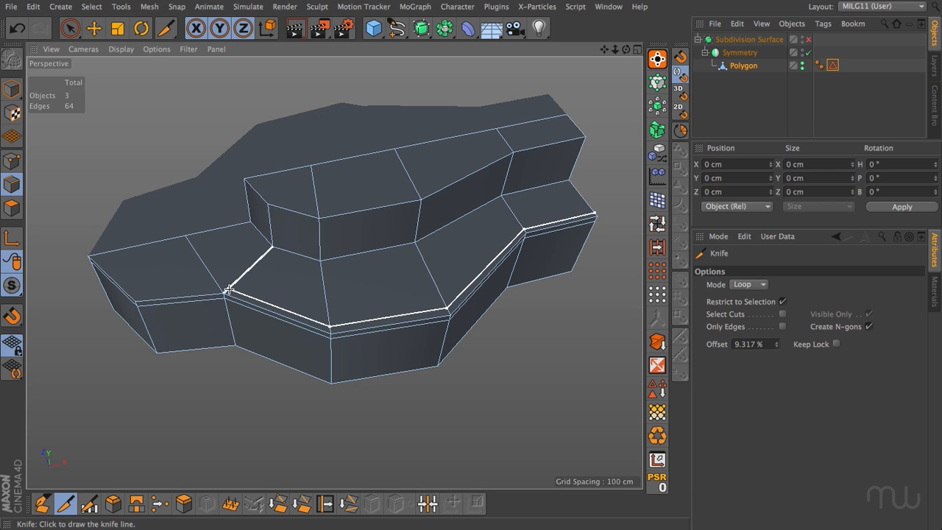
# Knife a loop across the ledge just inside its rim at about 9.3% offset, and nudge its rightmost edge slightly inward.
pyautogui.click(229, 289)
pyautogui.press('e')
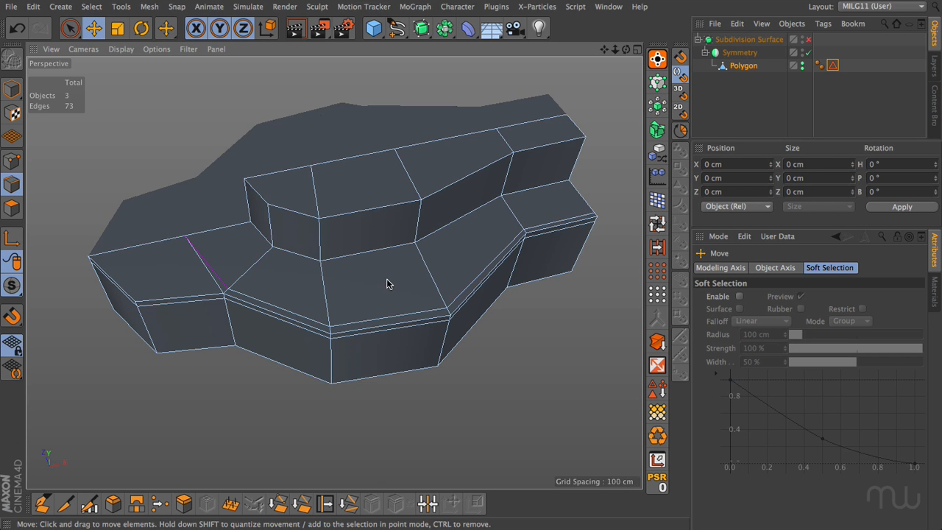
pyautogui.click(534, 222)
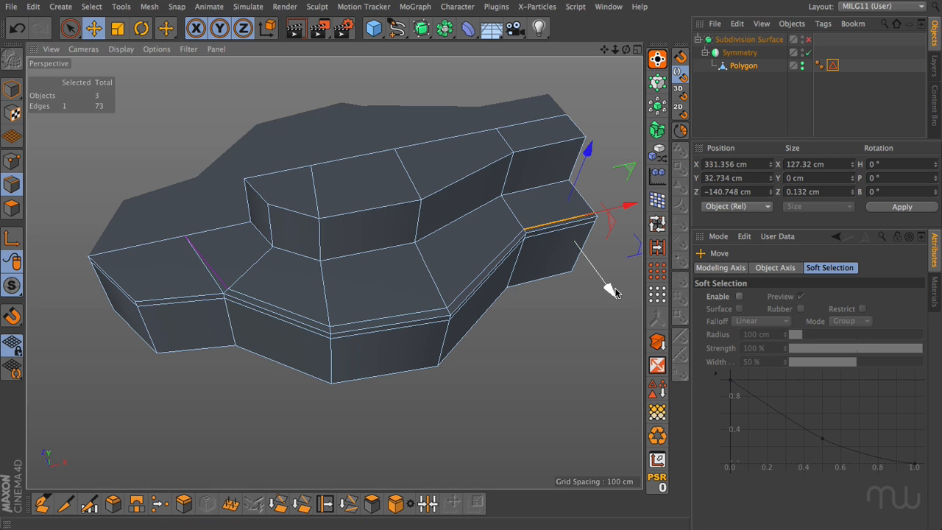
pyautogui.moveTo(610, 288); pyautogui.dragTo(607, 284)
pyautogui.click(554, 330)
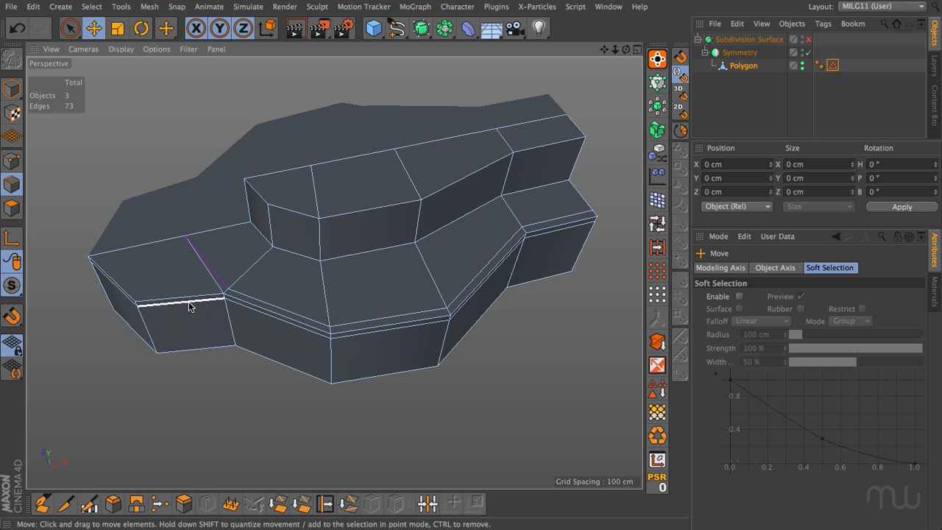
# Examine the ledge's left end by selecting the two rim edges that have no parallel cut inside them.
pyautogui.keyDown('alt'); pyautogui.moveTo(224, 288); pyautogui.dragTo(342, 287, button='middle'); pyautogui.keyUp('alt')
pyautogui.scroll(5, 338, 308)
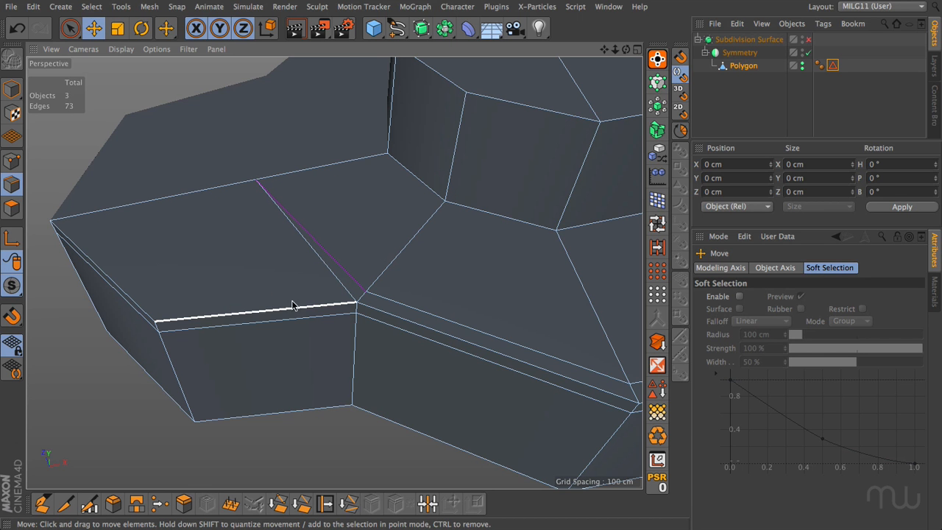
pyautogui.click(236, 316)
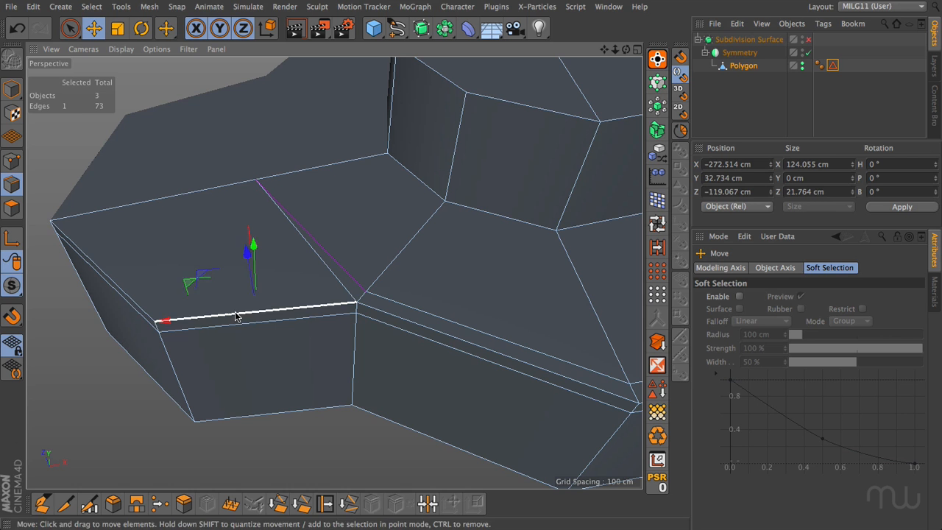
pyautogui.keyDown('shift'); pyautogui.click(140, 307); pyautogui.keyUp('shift')
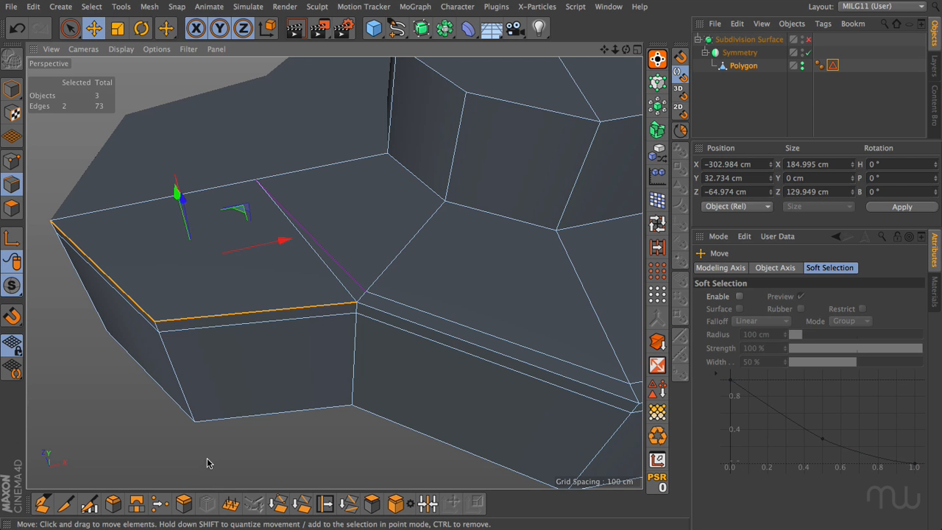
# Set the Knife to Line mode, clear the edge selection and try out a cut line across the left ledge face.
pyautogui.click(65, 503)
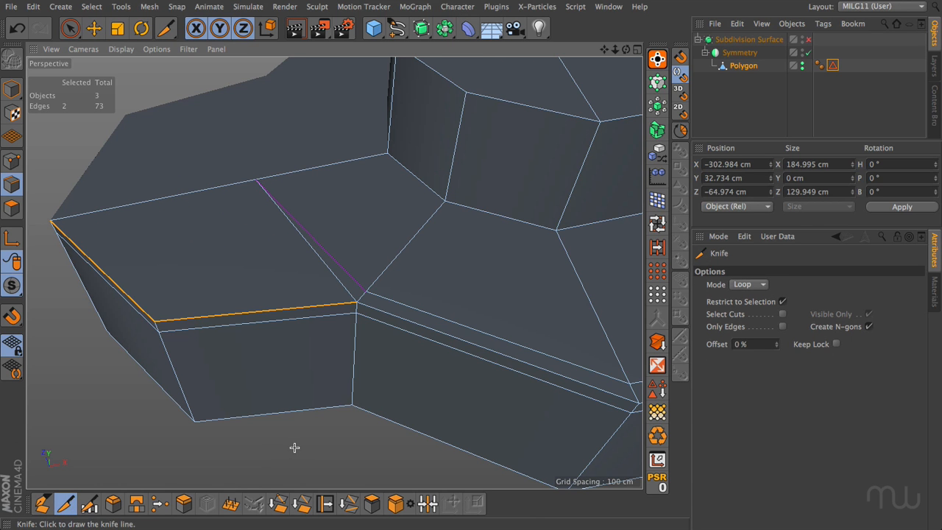
pyautogui.click(744, 285)
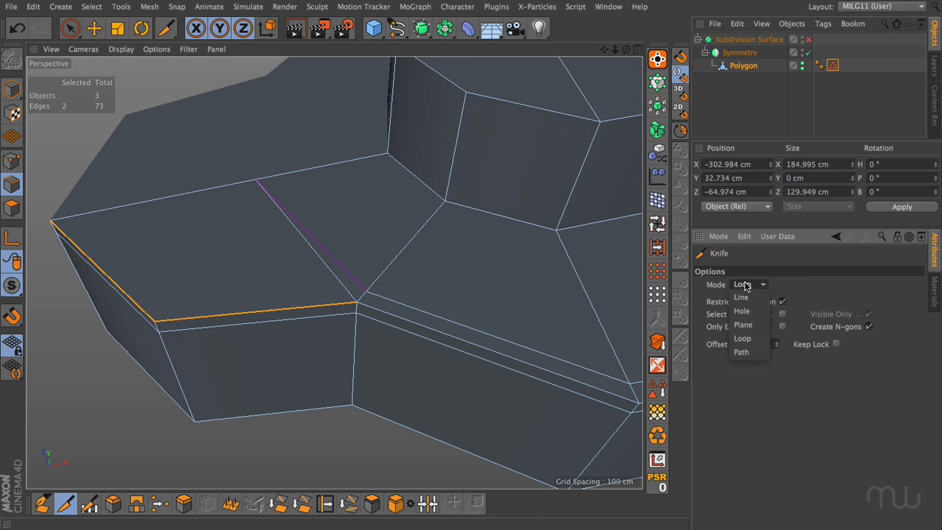
pyautogui.click(741, 297)
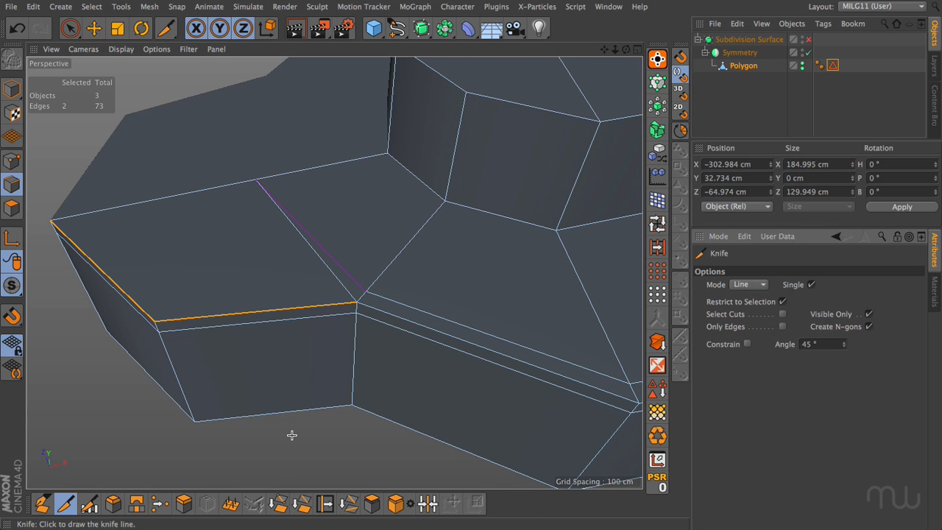
pyautogui.hotkey('ctrl', 'shift', 'a')
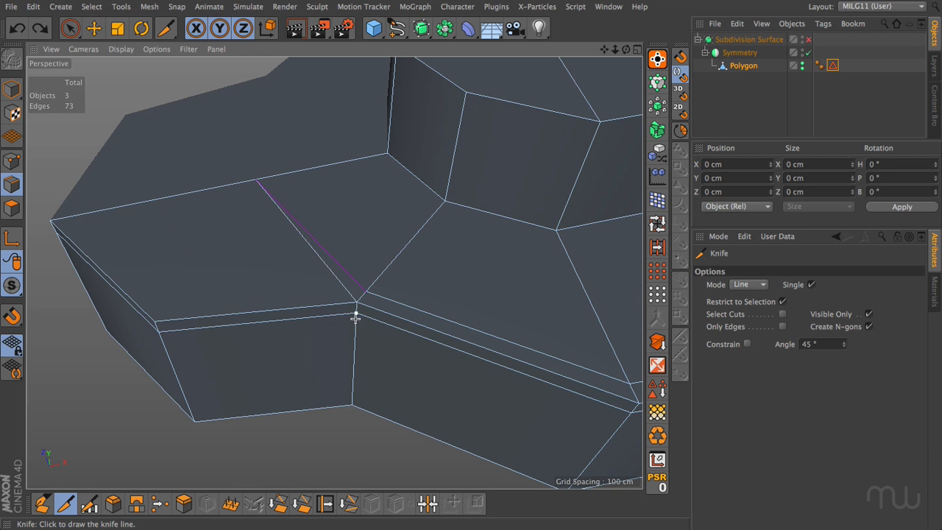
pyautogui.moveTo(345, 290); pyautogui.dragTo(180, 270)
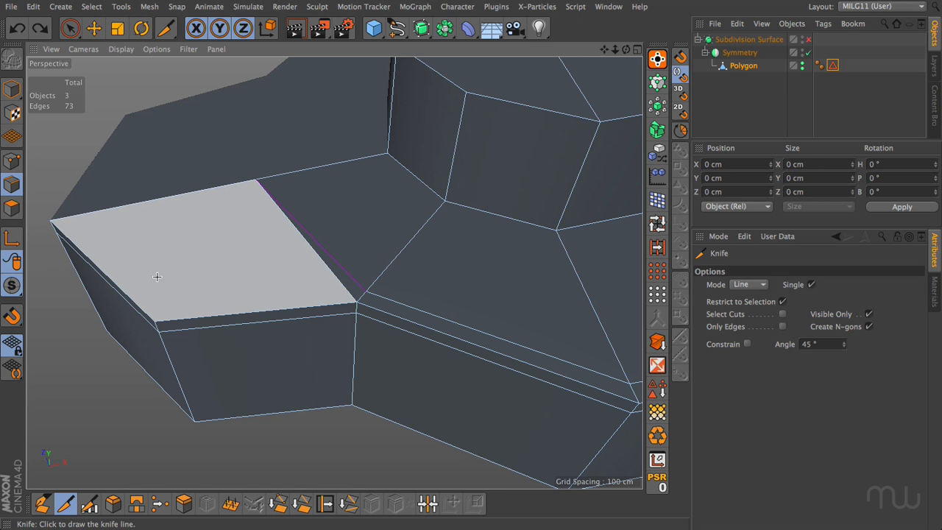
# Try cutting a five-sided hole into the left ledge face with the Knife's Hole mode, and undo it.
pyautogui.click(751, 284)
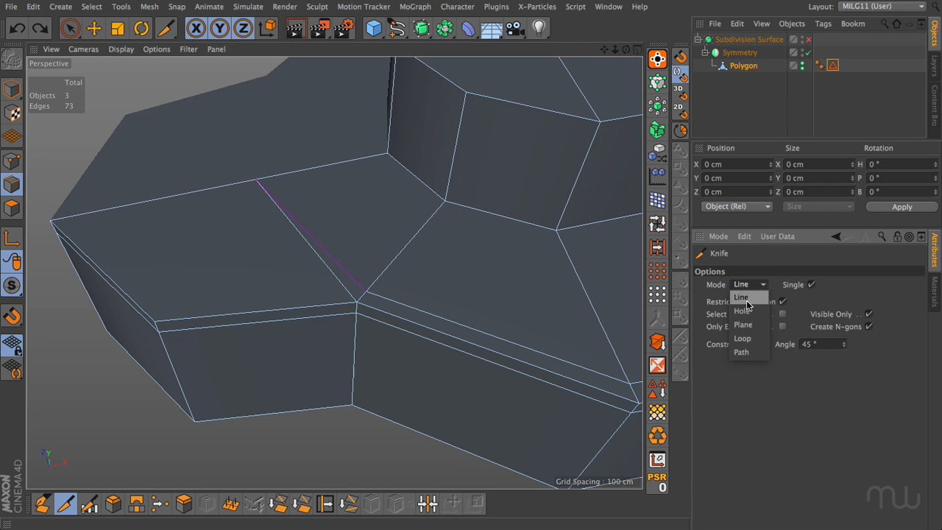
pyautogui.click(742, 311)
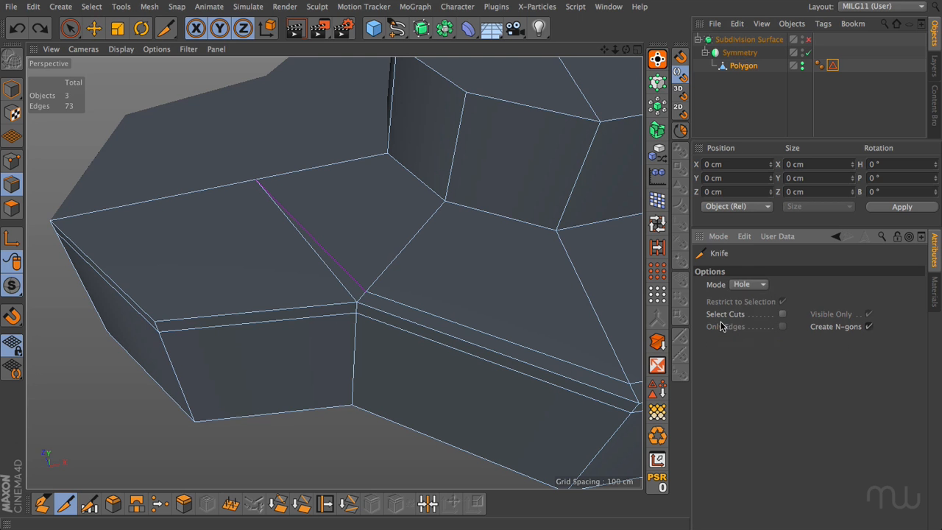
pyautogui.click(192, 224)
pyautogui.click(142, 243)
pyautogui.click(163, 277)
pyautogui.click(205, 283)
pyautogui.click(221, 256)
pyautogui.click(194, 225)
pyautogui.click(193, 225)
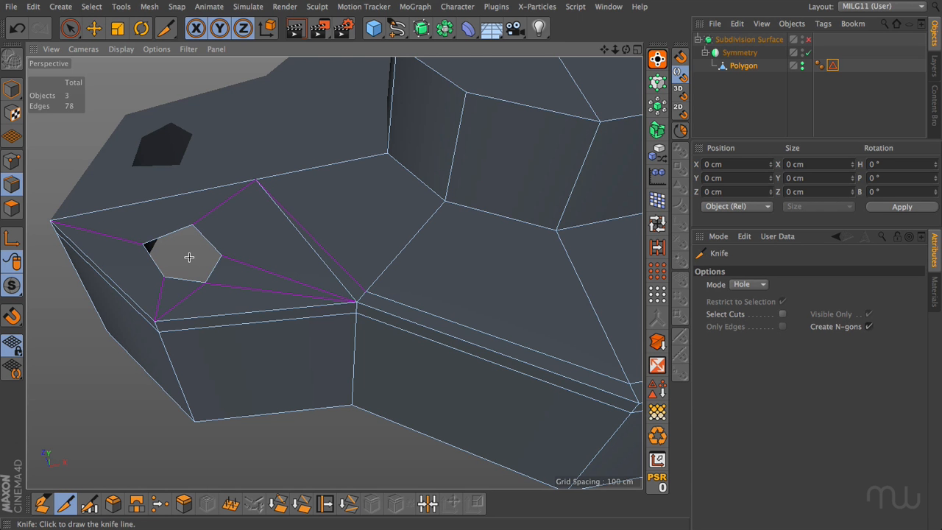
pyautogui.hotkey('ctrl', 'z')
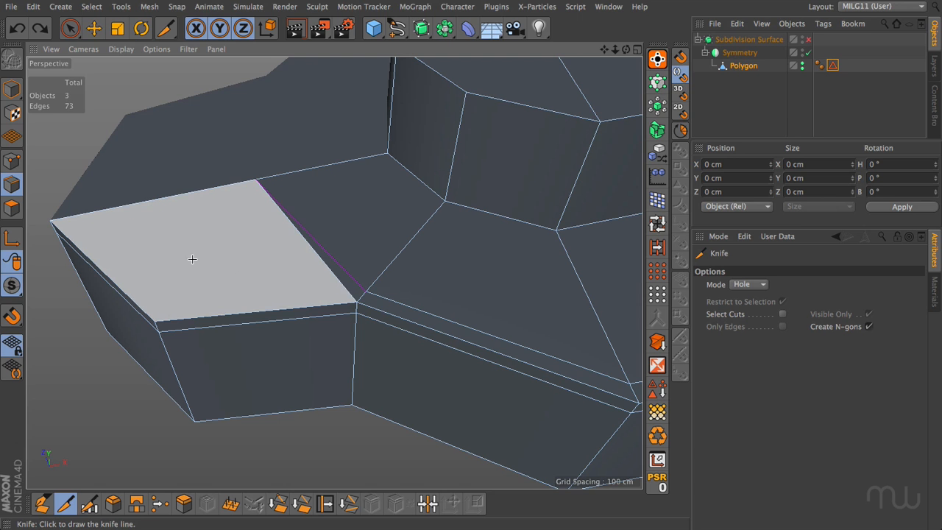
pyautogui.click(343, 288)
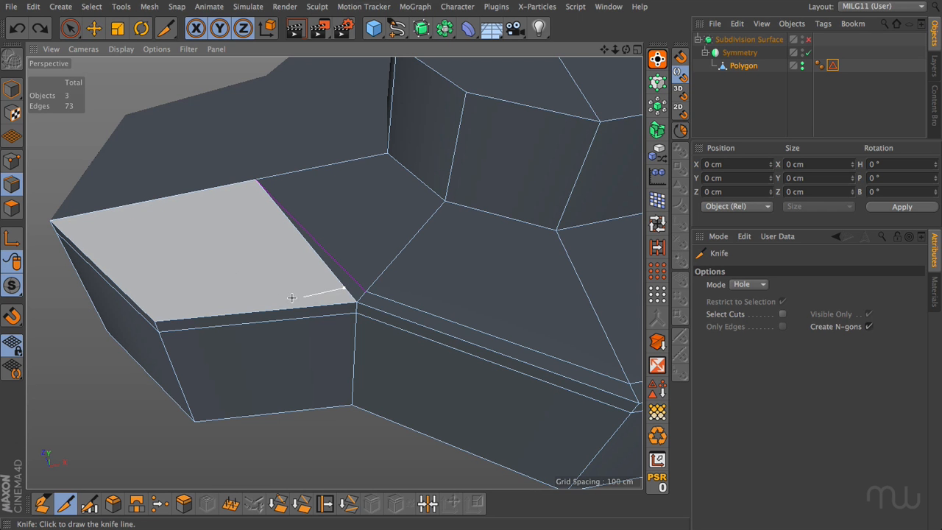
pyautogui.click(161, 304)
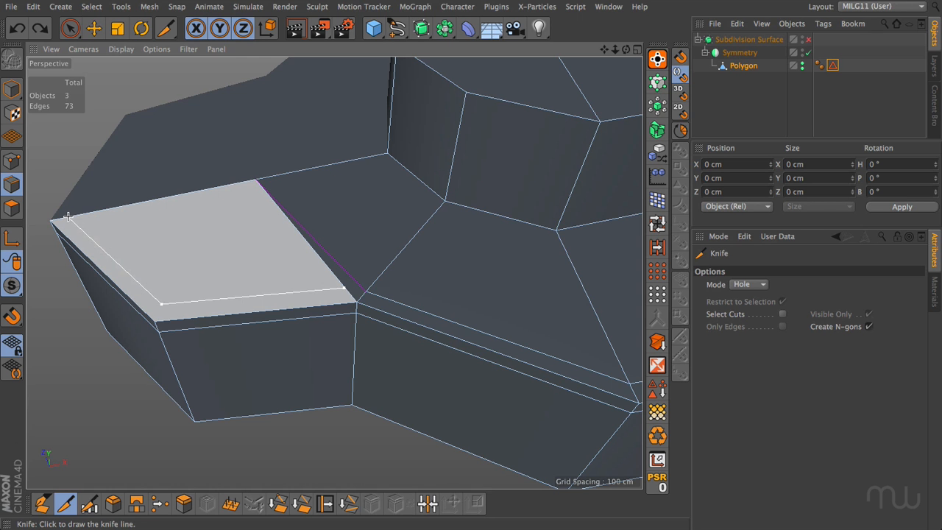
pyautogui.press('Escape')
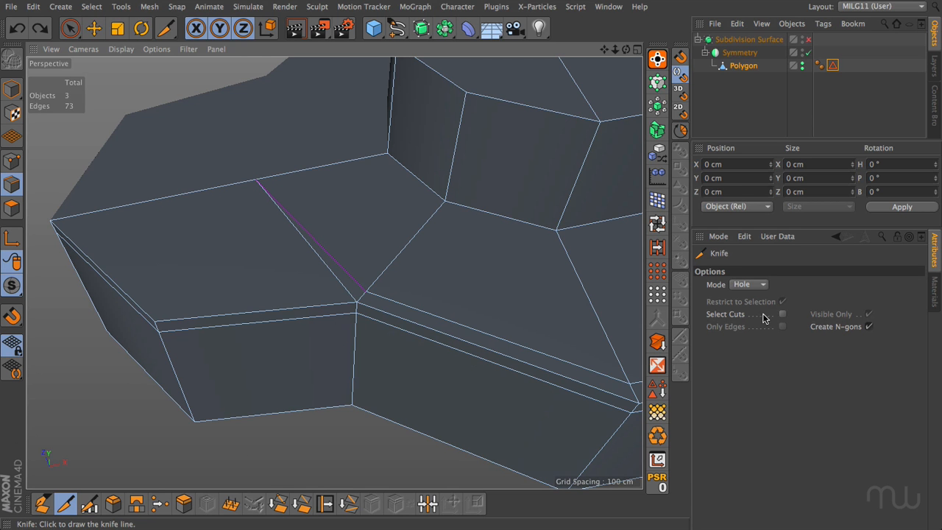
# With the Knife in Line mode, cut a diagonal across the left ledge face and cuts just inside its two outer rim edges.
pyautogui.click(748, 284)
pyautogui.click(748, 299)
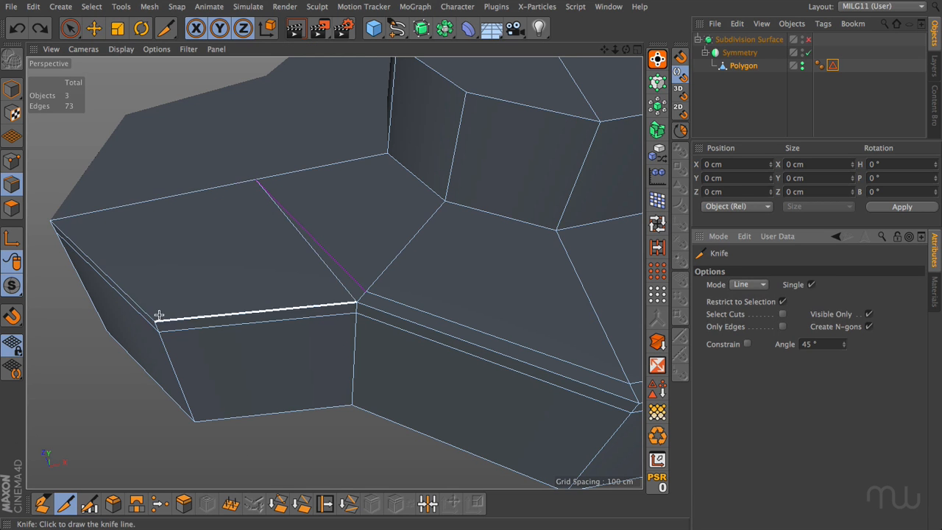
pyautogui.moveTo(157, 320); pyautogui.dragTo(253, 181)
pyautogui.moveTo(344, 287); pyautogui.dragTo(167, 302)
pyautogui.moveTo(69, 221); pyautogui.dragTo(69, 217)
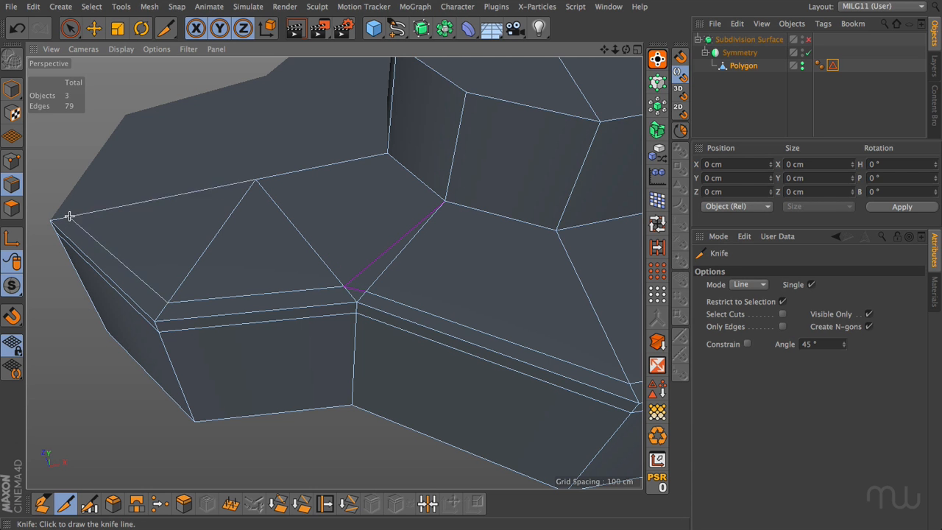
# Dissolve the diagonal edge running across the left ledge face to the inner rim corner.
pyautogui.press('e')
pyautogui.click(209, 248)
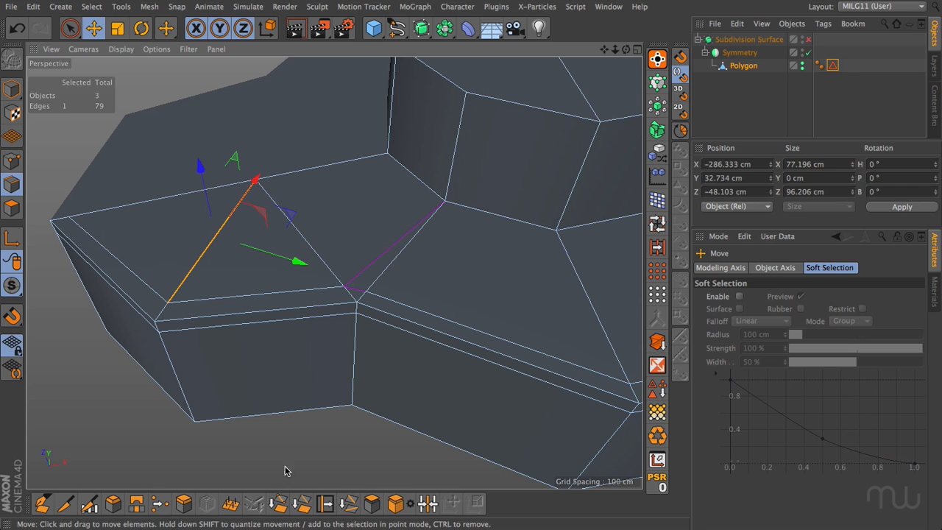
pyautogui.click(279, 504)
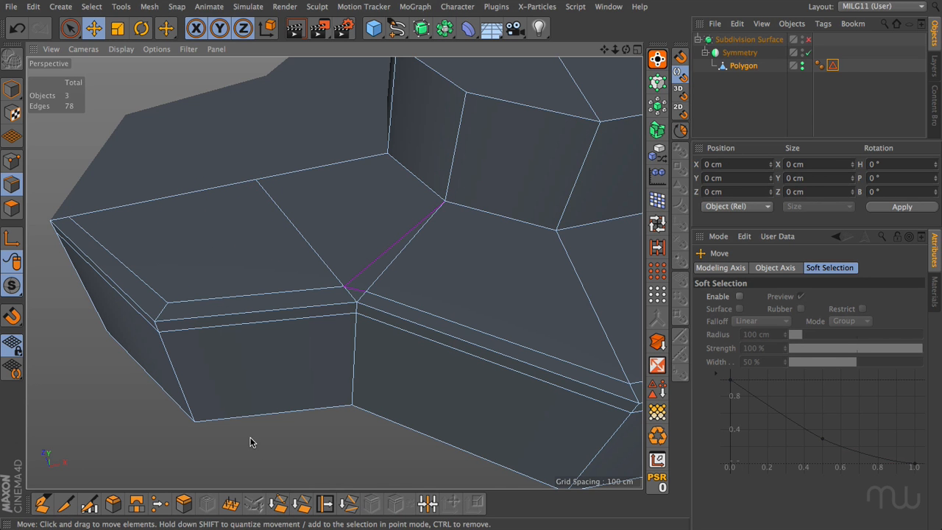
# Undo the dissolve and the knife cuts made on the left ledge face.
pyautogui.hotkey('ctrl', 'z')
pyautogui.hotkey('ctrl', 'z')
pyautogui.hotkey('ctrl', 'z')
pyautogui.hotkey('ctrl', 'z')
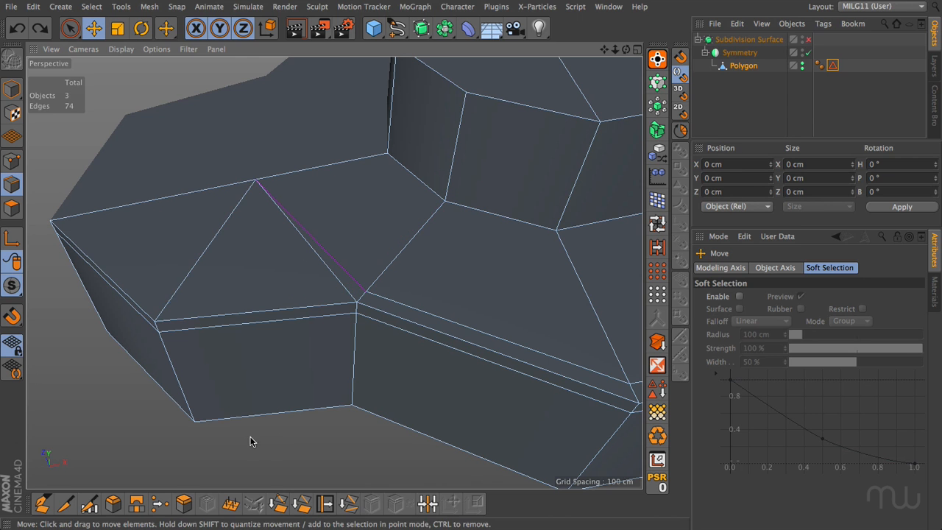
pyautogui.hotkey('ctrl', 'z')
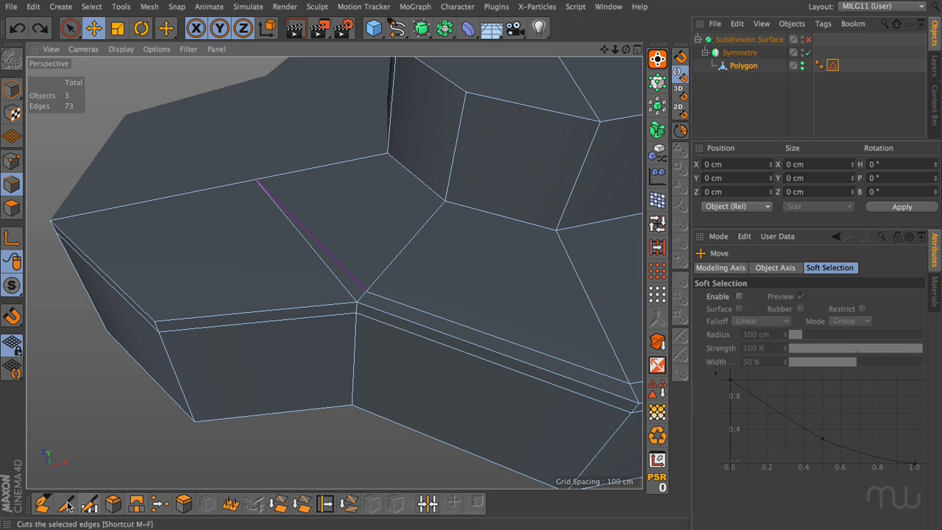
# Knife a diagonal across the left ledge face and a line to it from the rim corner, and slide the crossing point toward that corner.
pyautogui.click(67, 505)
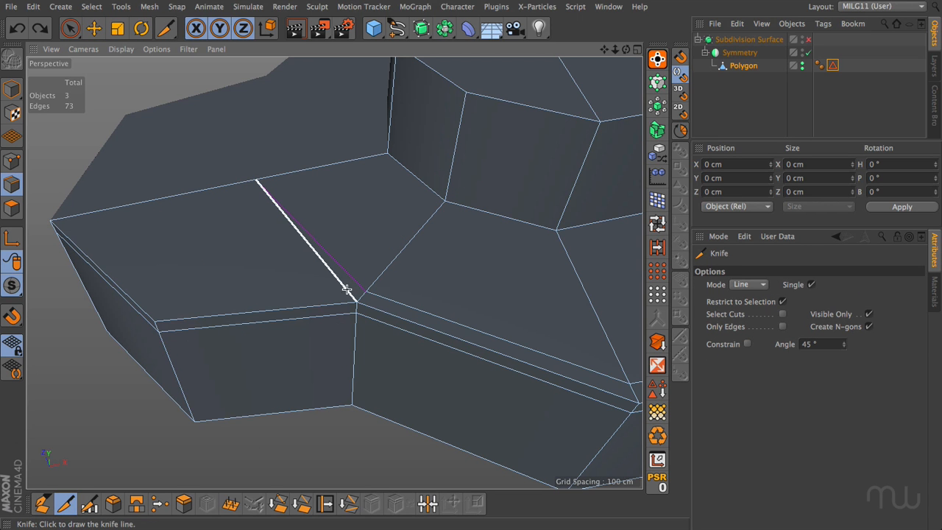
pyautogui.moveTo(342, 287); pyautogui.dragTo(69, 214)
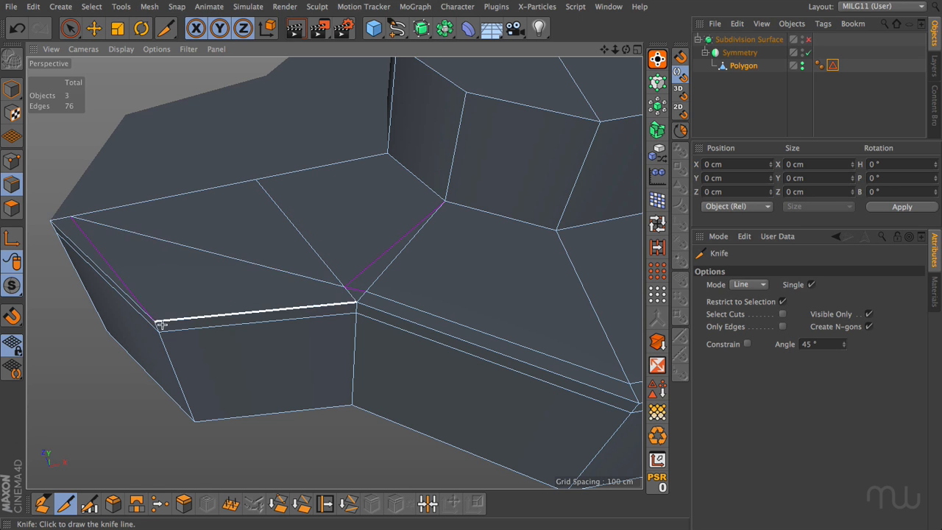
pyautogui.moveTo(156, 321); pyautogui.dragTo(196, 252)
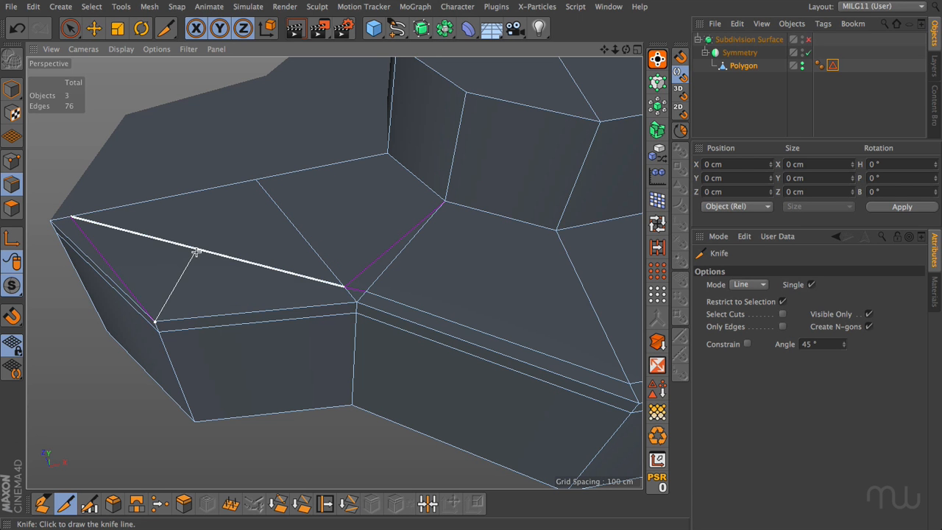
pyautogui.press('m')
pyautogui.press('o')
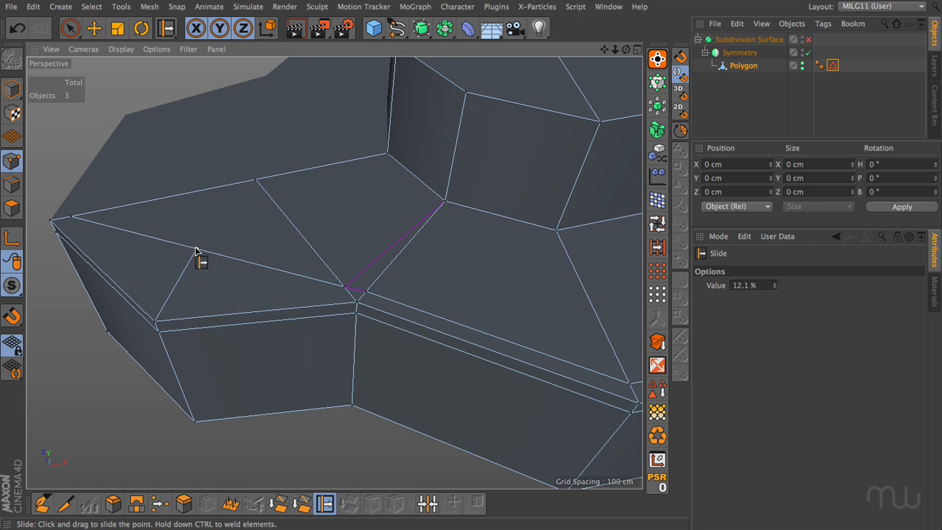
pyautogui.moveTo(196, 251); pyautogui.dragTo(172, 306)
# Undo the point slide and both knife cuts on the left ledge face.
pyautogui.hotkey('ctrl', 'z')
pyautogui.hotkey('ctrl', 'z')
pyautogui.hotkey('ctrl', 'z')
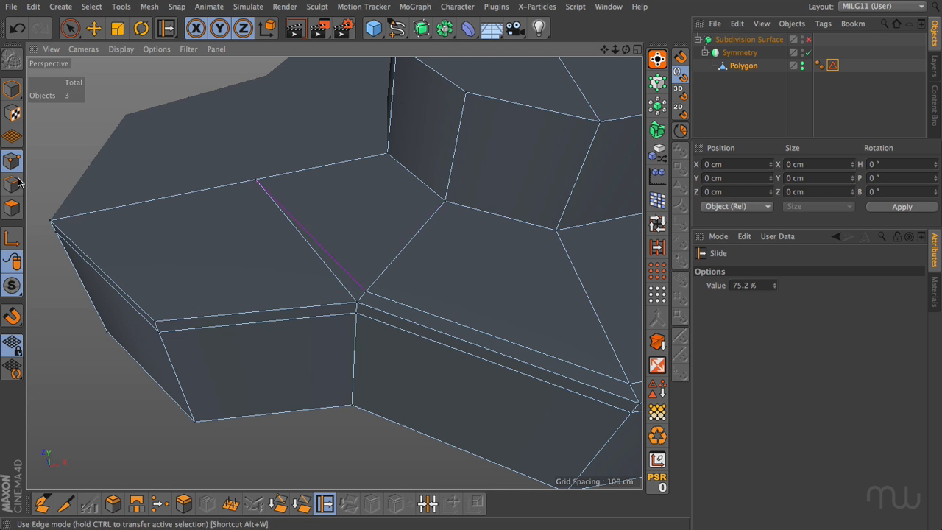
# Clone the left ledge's two outer rim edges inward with Edge Slide at an offset of about -11.8 cm, and clear the selection.
pyautogui.click(17, 183)
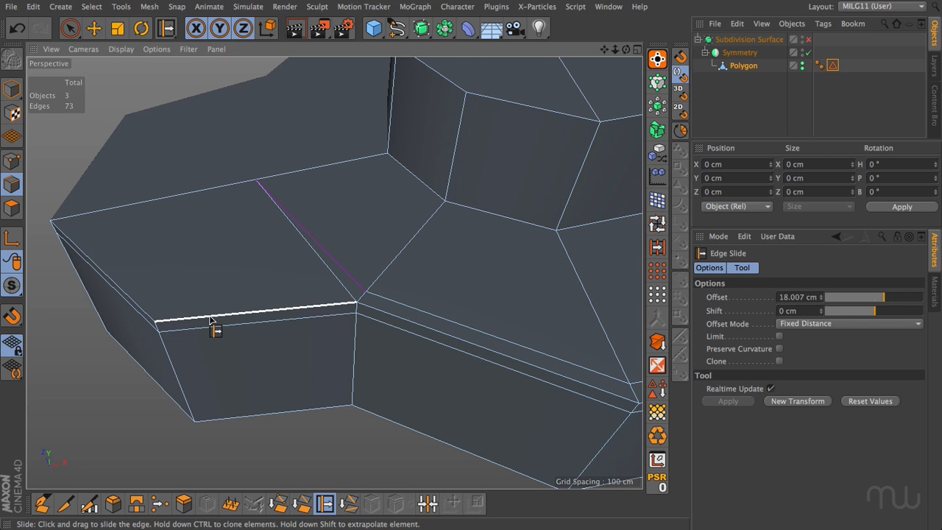
pyautogui.click(168, 319)
pyautogui.keyDown('shift'); pyautogui.click(138, 308); pyautogui.keyUp('shift')
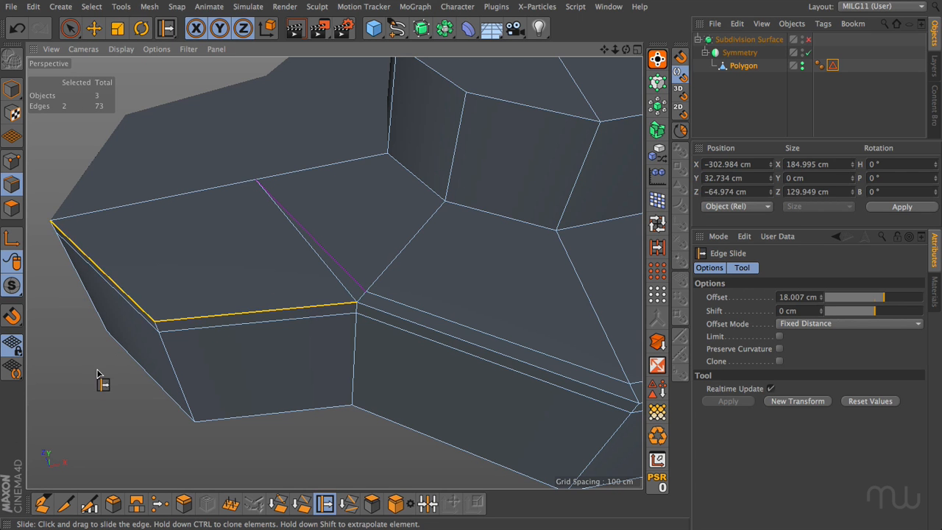
pyautogui.keyDown('ctrl'); pyautogui.moveTo(97, 373); pyautogui.dragTo(69, 373); pyautogui.keyUp('ctrl')
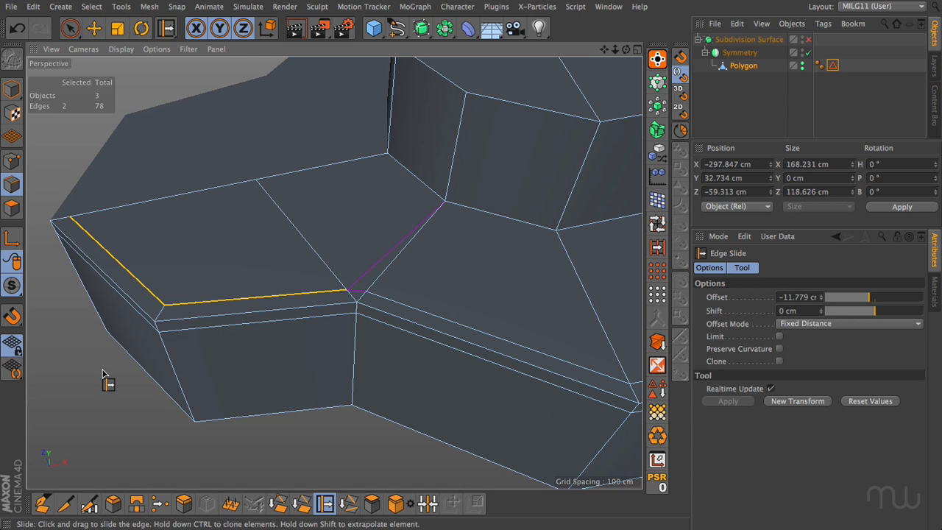
pyautogui.click(92, 31)
pyautogui.click(101, 391)
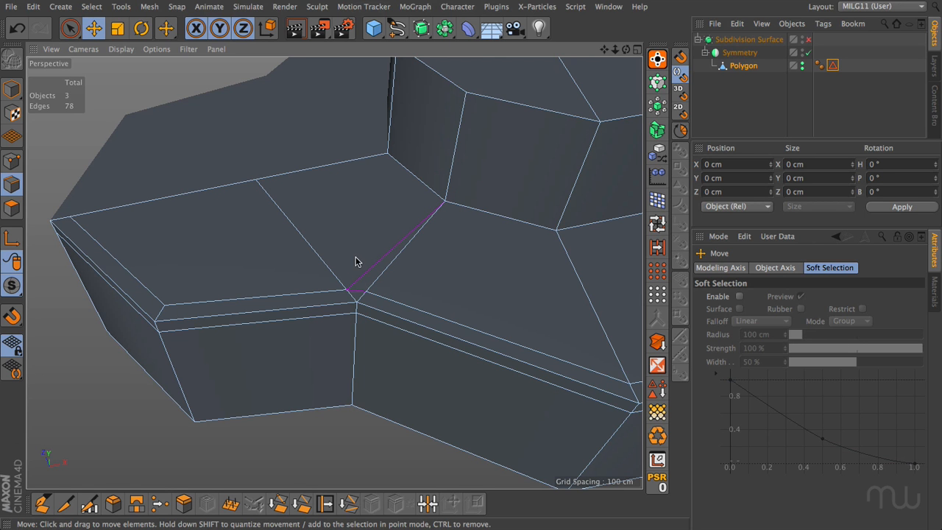
# Weld the end point of the new inner cut to the neighbouring point of the front ledge's cut.
pyautogui.press('Return')
pyautogui.click(346, 289)
pyautogui.keyDown('shift'); pyautogui.click(365, 292); pyautogui.keyUp('shift')
pyautogui.press('m')
pyautogui.press('q')
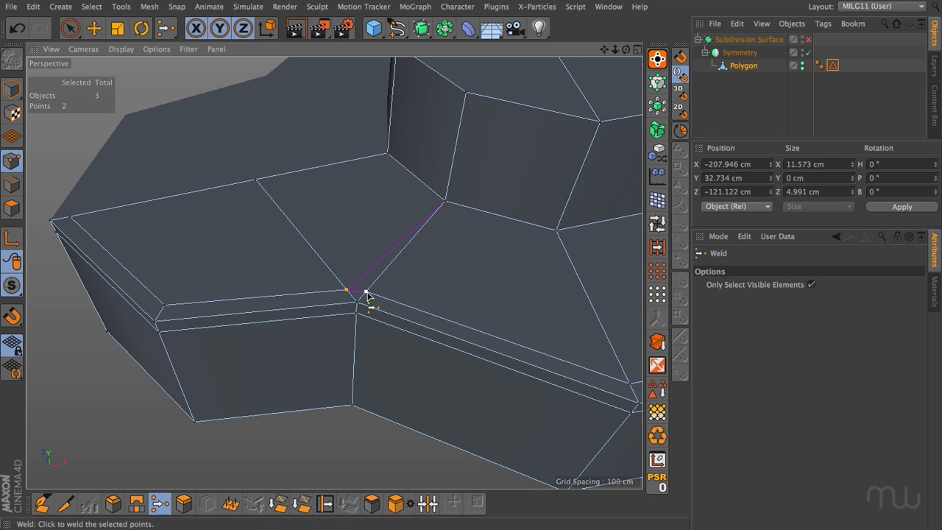
pyautogui.click(365, 335)
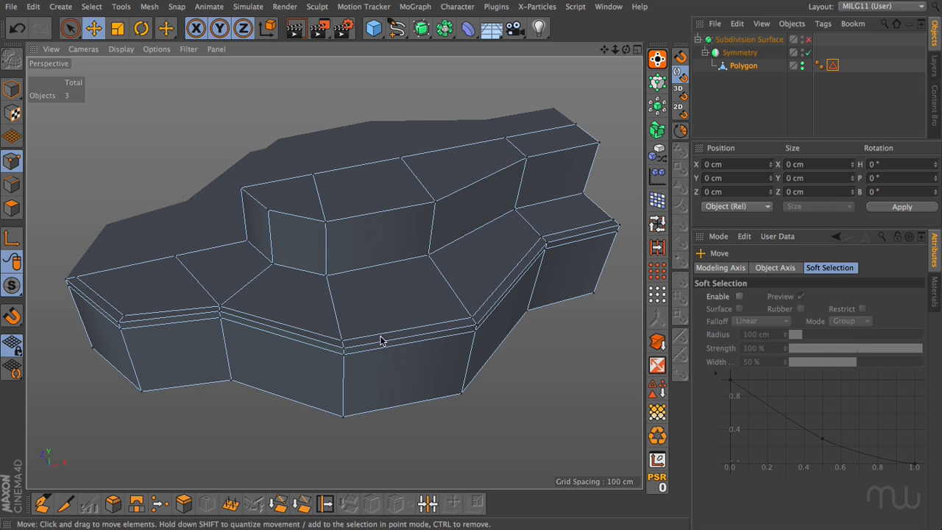
# Enable the Subdivision Surface, set its Subdivision Editor level to 3, and reselect the polygon mesh.
pyautogui.press('q')
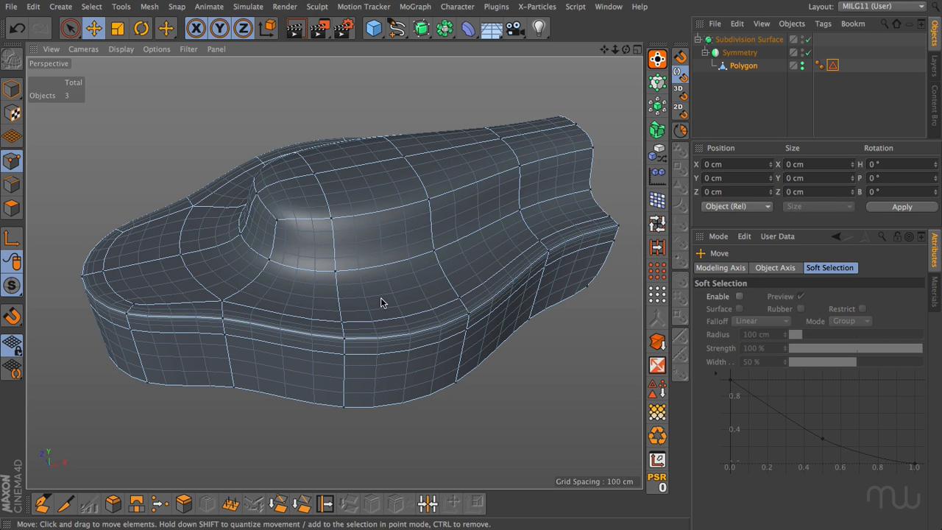
pyautogui.click(749, 39)
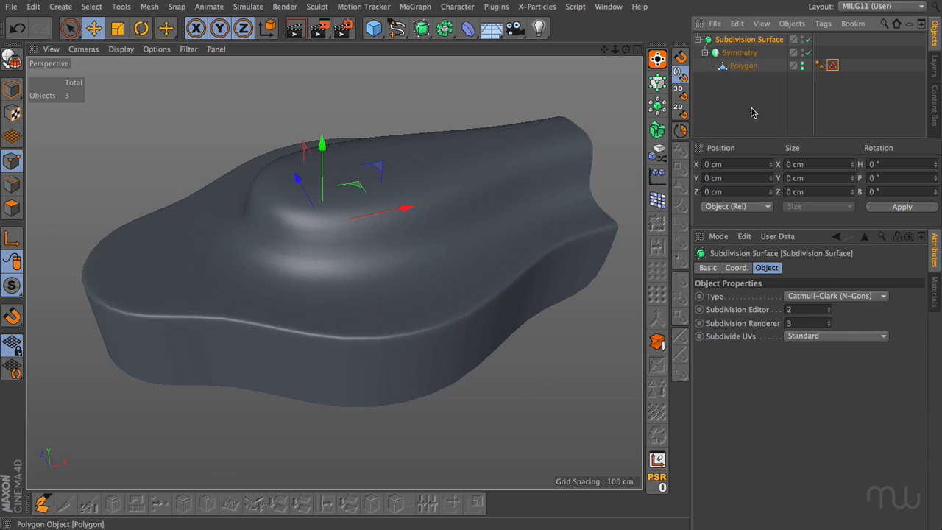
pyautogui.click(829, 307)
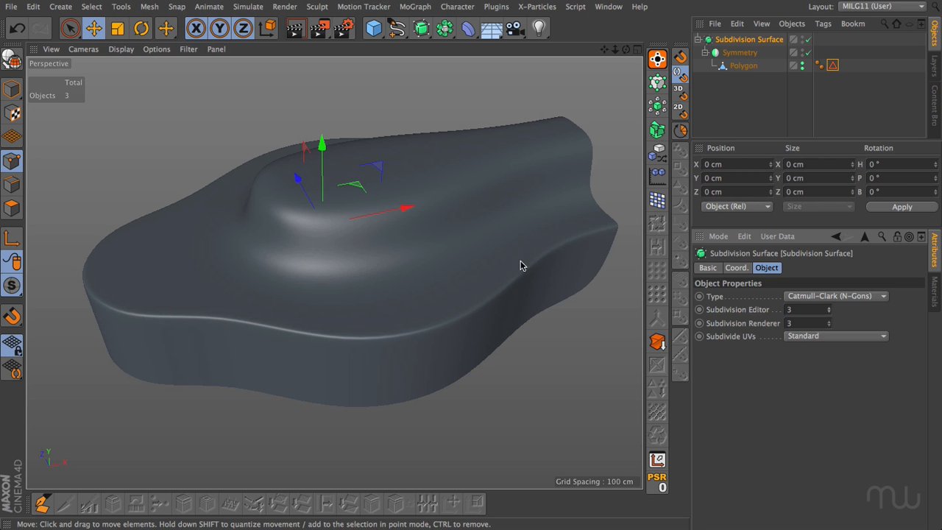
pyautogui.click(578, 230)
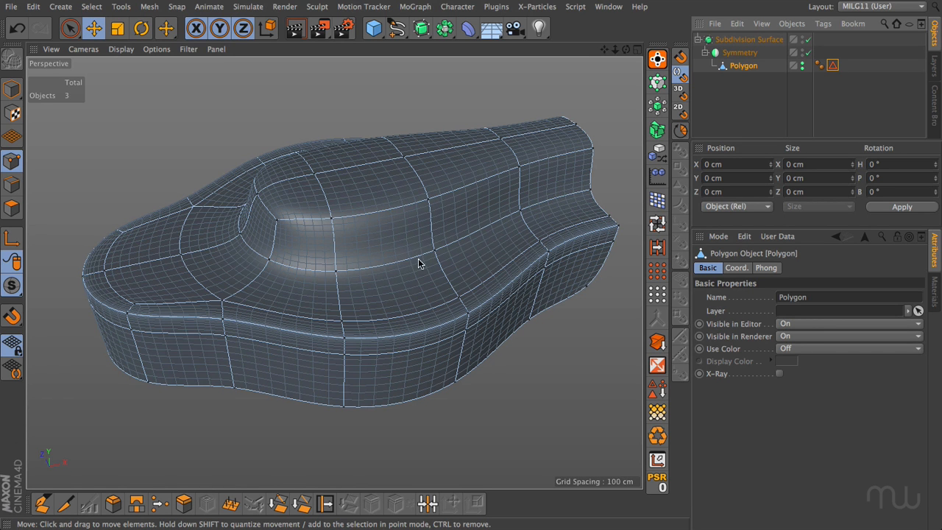
# Examine the edge loop around the upper step's base by selecting it and comparing the mesh with subdivision on and off.
pyautogui.press('Return')
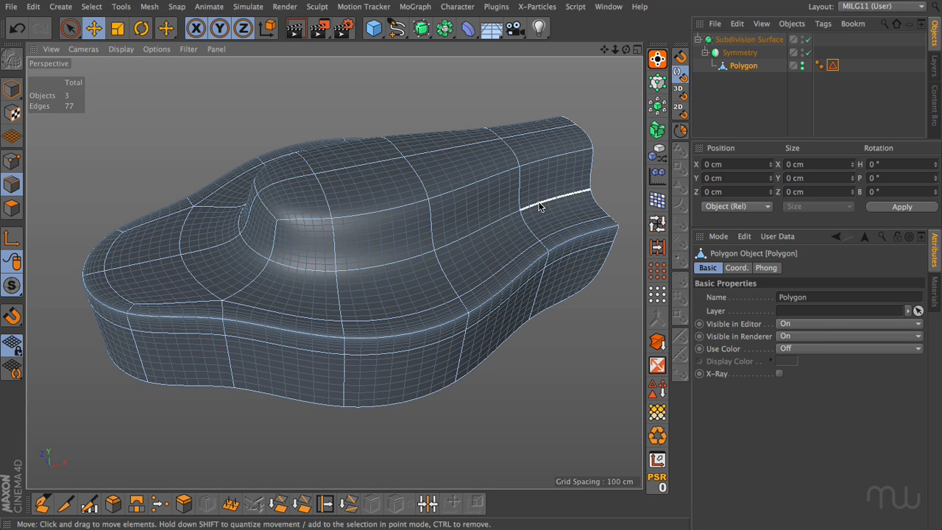
pyautogui.doubleClick(539, 206)
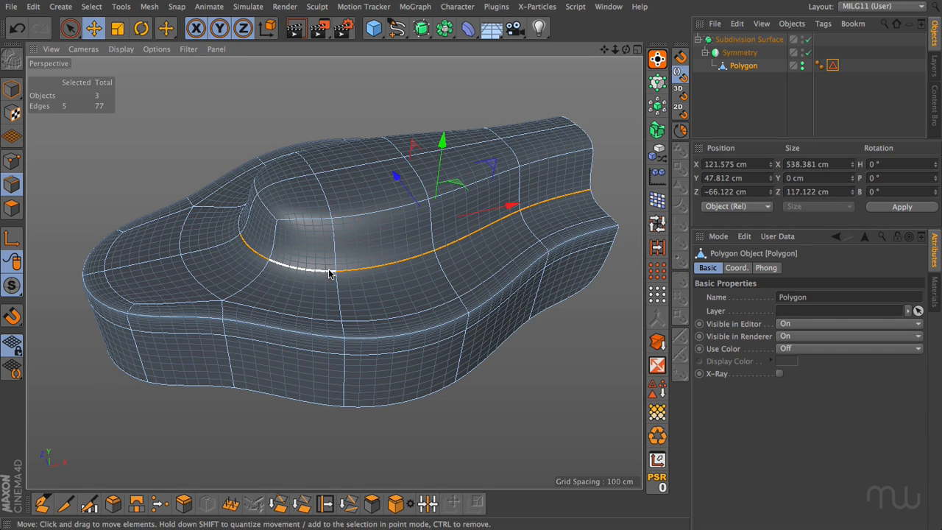
pyautogui.click(65, 503)
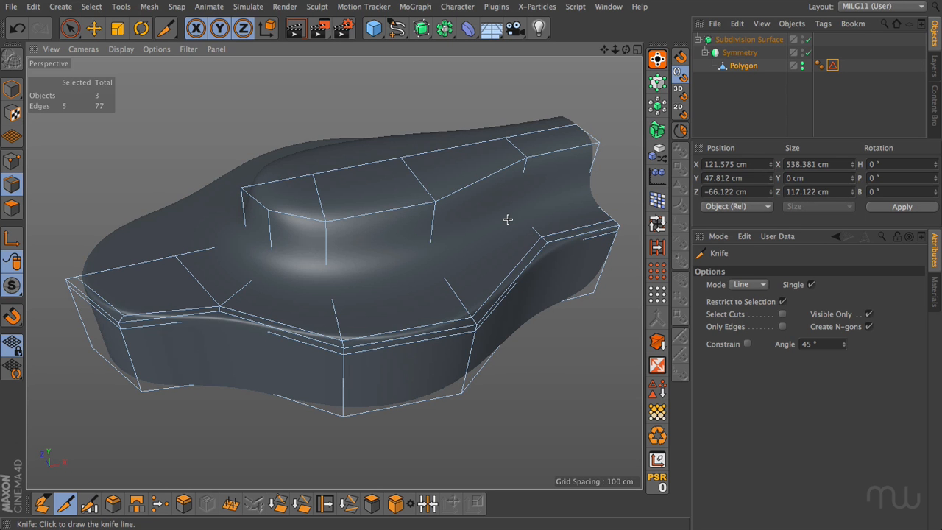
pyautogui.press('q')
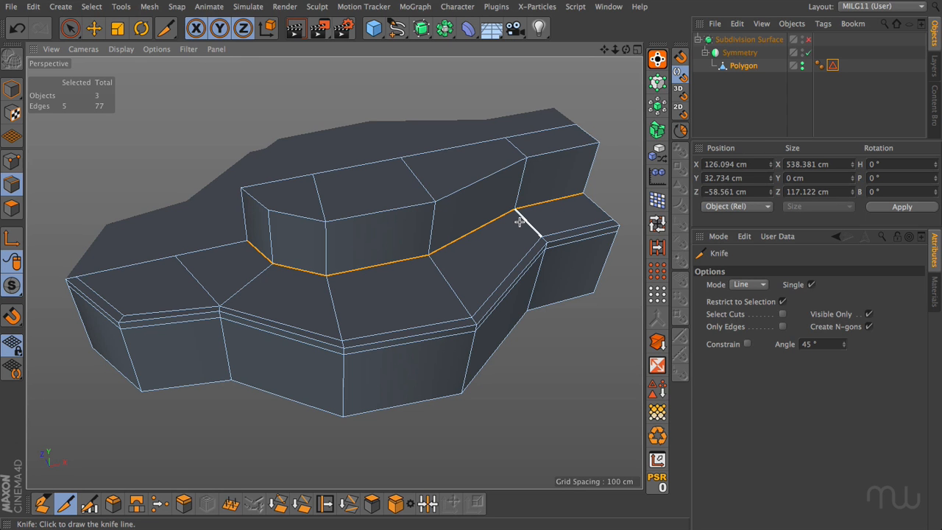
pyautogui.press('q')
pyautogui.press('q')
pyautogui.press('q')
pyautogui.press('q')
pyautogui.press('q')
pyautogui.press('q')
pyautogui.press('q')
pyautogui.hotkey('ctrl', 'shift', 'a')
pyautogui.press('q')
# With the Knife in Loop mode, cut one loop on the ledge and one on the wall, close to the upper step's base edge.
pyautogui.press('k')
pyautogui.press('l')
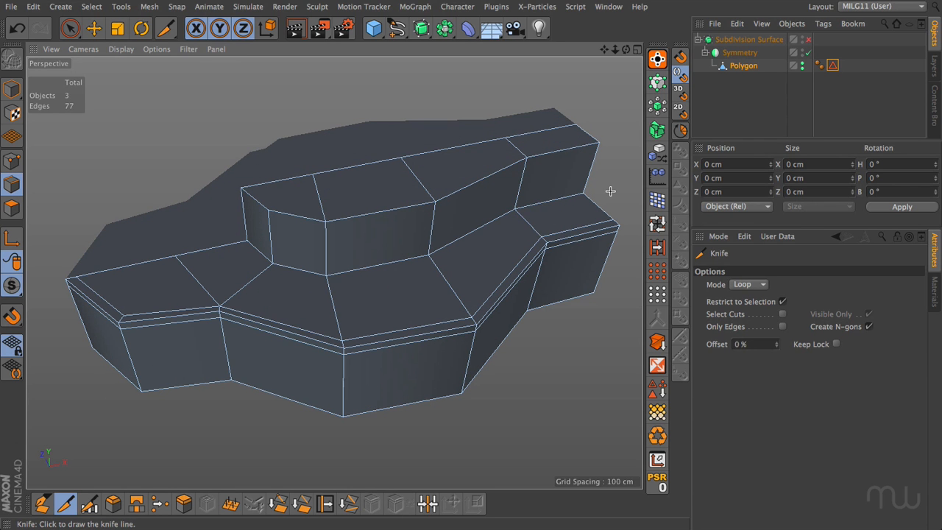
pyautogui.press('e')
pyautogui.doubleClick(551, 197)
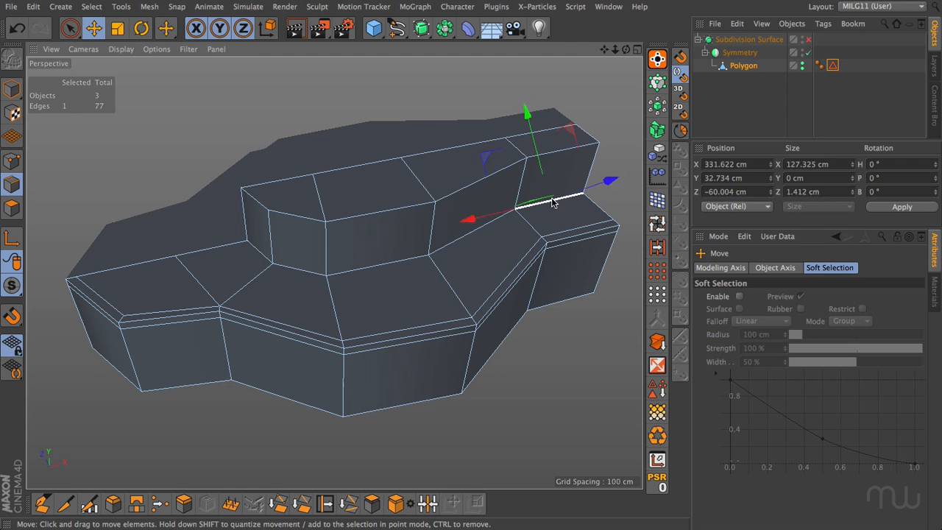
pyautogui.hotkey('ctrl', 'shift', 'a')
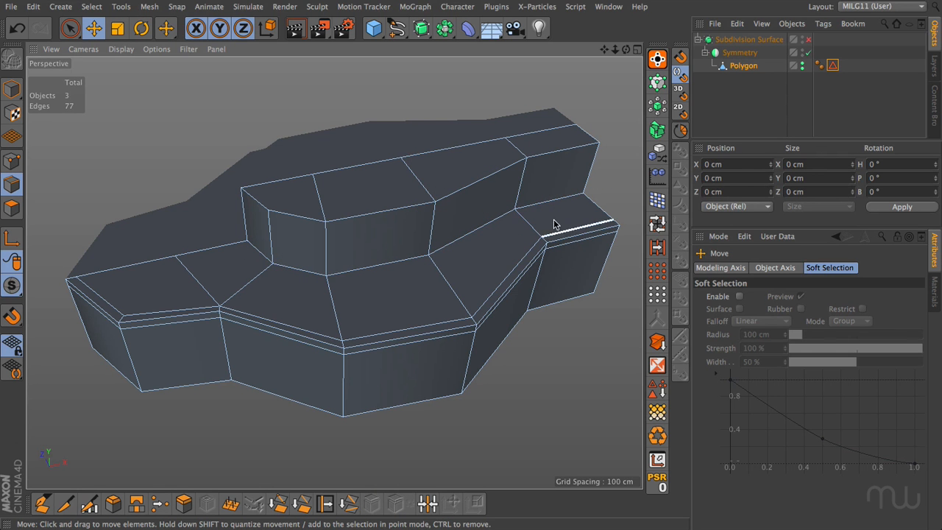
pyautogui.press('k')
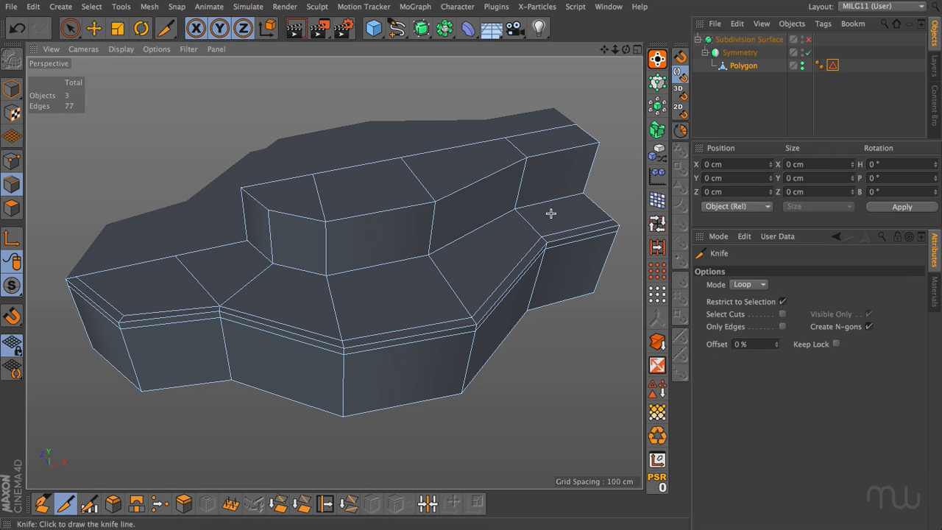
pyautogui.click(587, 195)
pyautogui.click(586, 189)
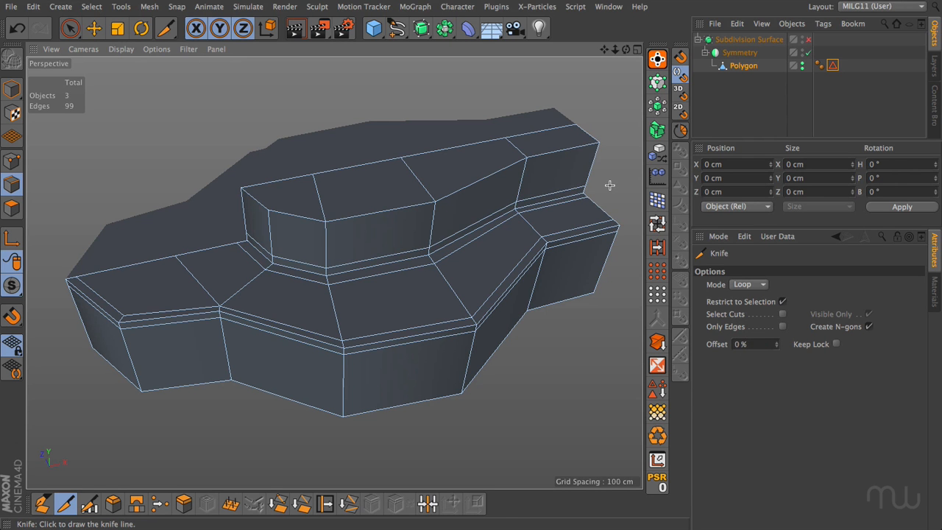
# Try Knife loop cuts beside the upper step's front-left vertical corner edge and just inside its top rim.
pyautogui.press('q')
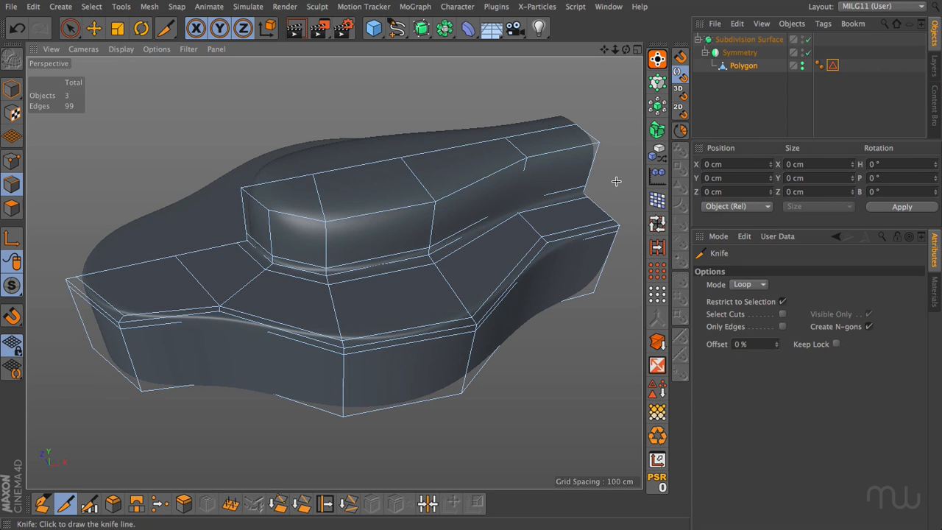
pyautogui.click(712, 124)
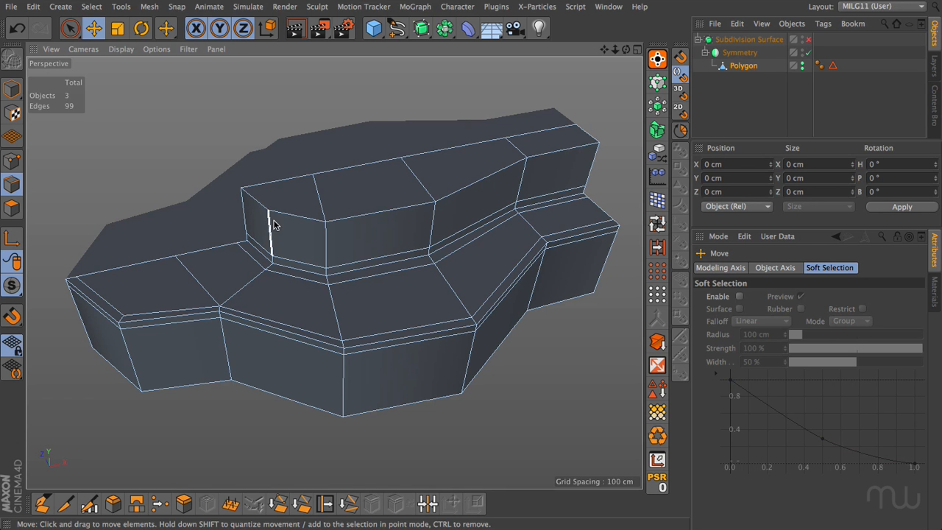
pyautogui.click(64, 503)
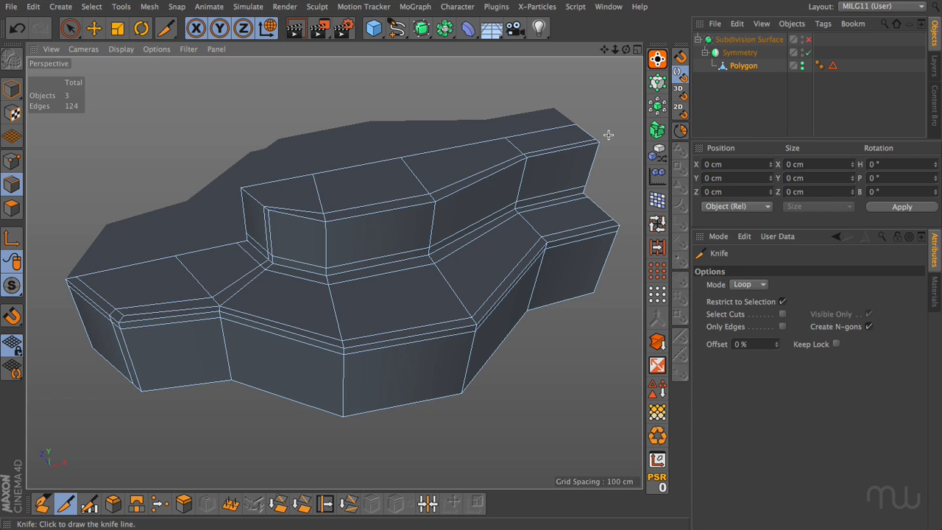
# Inspect the smoothed shape from a slightly higher angle with subdivision enabled and nothing selected.
pyautogui.click(808, 39)
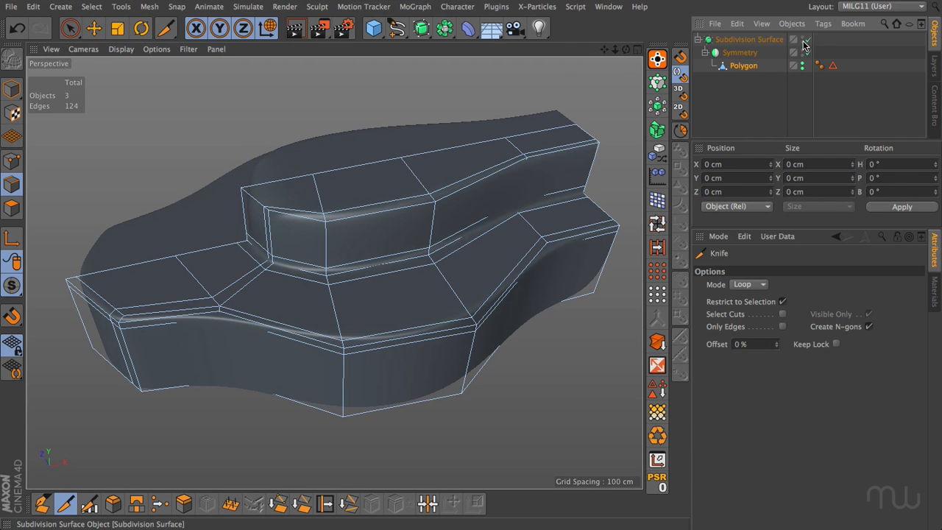
pyautogui.click(739, 93)
pyautogui.moveTo(626, 49)
pyautogui.mouseDown()
pyautogui.moveTo(627, 103)
pyautogui.moveTo(625, 87)
pyautogui.moveTo(581, 37)
pyautogui.moveTo(623, 82)
pyautogui.moveTo(627, 53)
pyautogui.mouseUp()
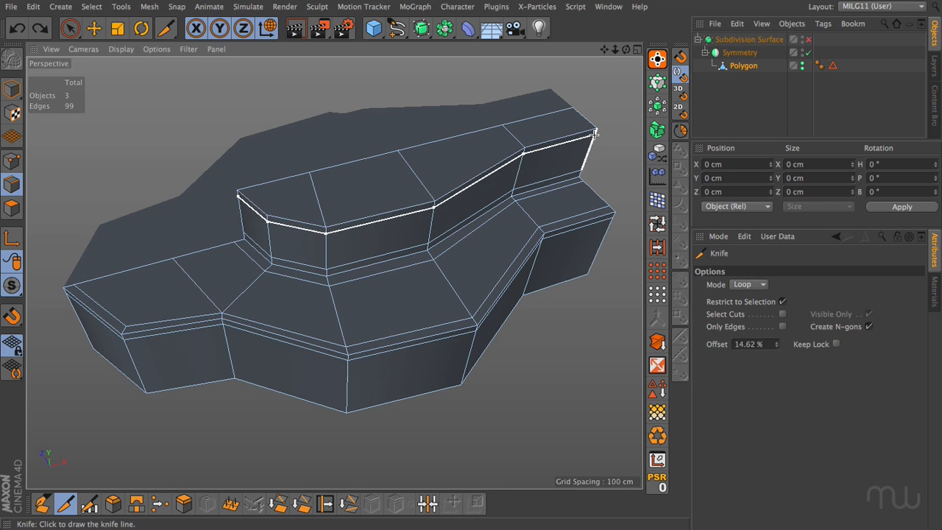
# Cut a loop around the upper step's wall just below its top rim with the Knife.
pyautogui.click(594, 133)
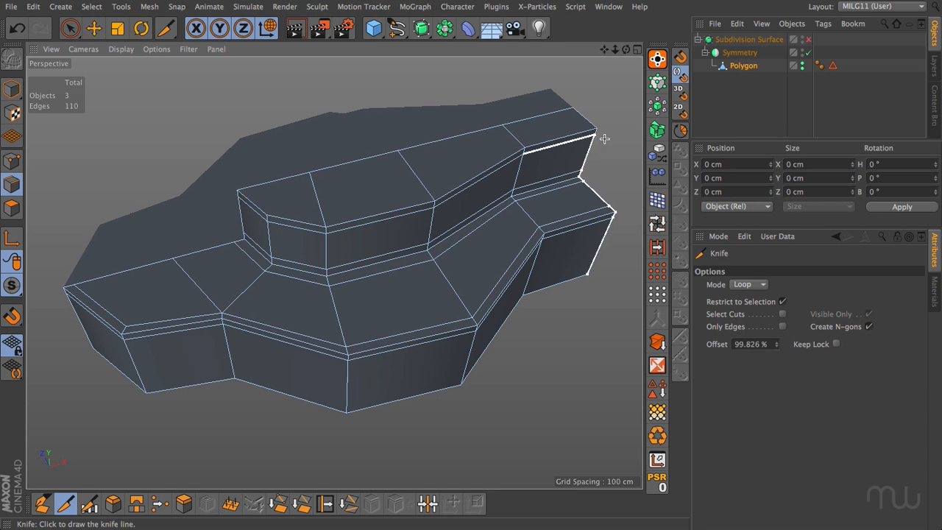
pyautogui.press('e')
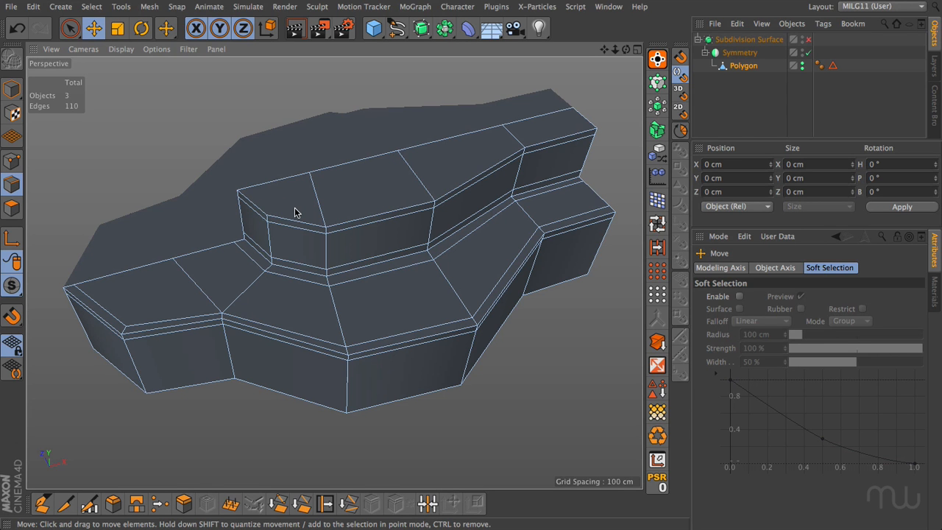
# Undo the Knife loop cuts until the stepped mesh is back to its uncut state.
pyautogui.hotkey('ctrl', 'z')
pyautogui.hotkey('ctrl', 'z')
pyautogui.hotkey('ctrl', 'z')
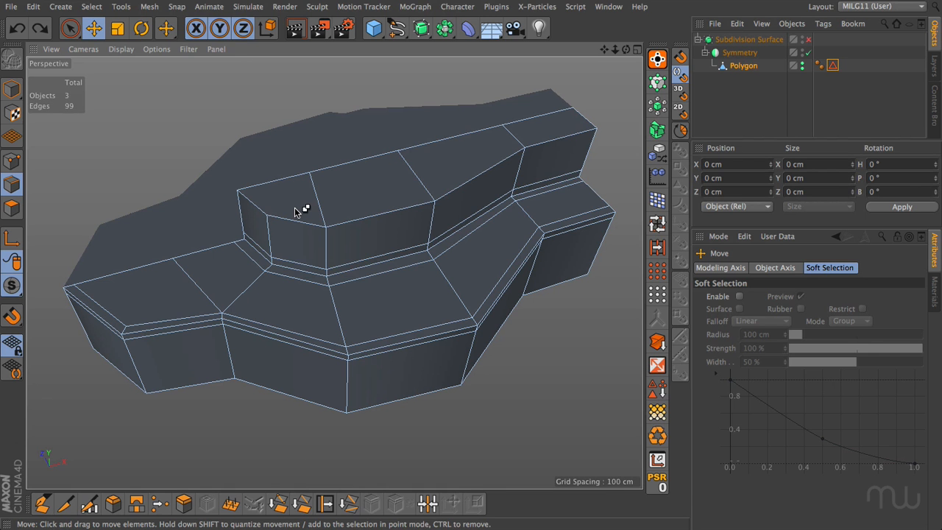
pyautogui.hotkey('ctrl', 'z')
pyautogui.hotkey('ctrl', 'z')
pyautogui.hotkey('ctrl', 'z')
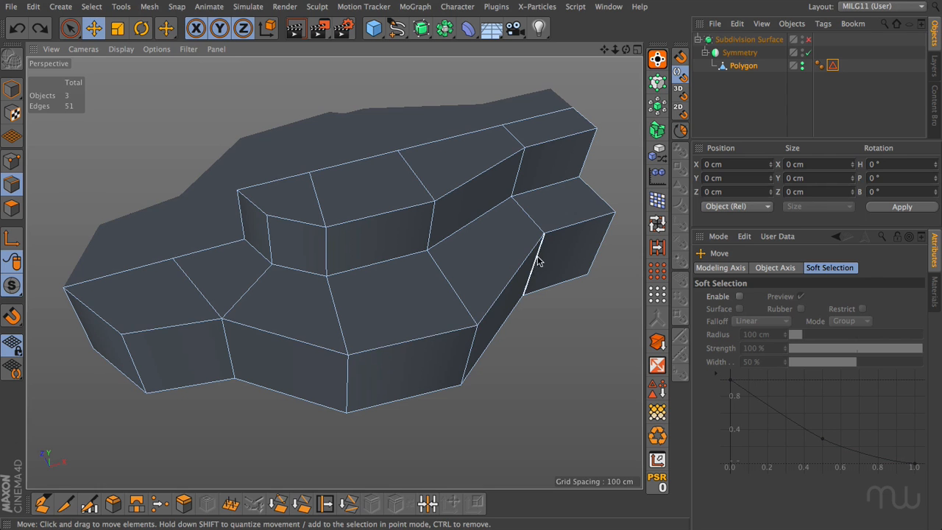
# Select the lower step's front rim edges and slide a cloned loop 14 cm inward onto the ledge with Edge Slide.
pyautogui.click(103, 325)
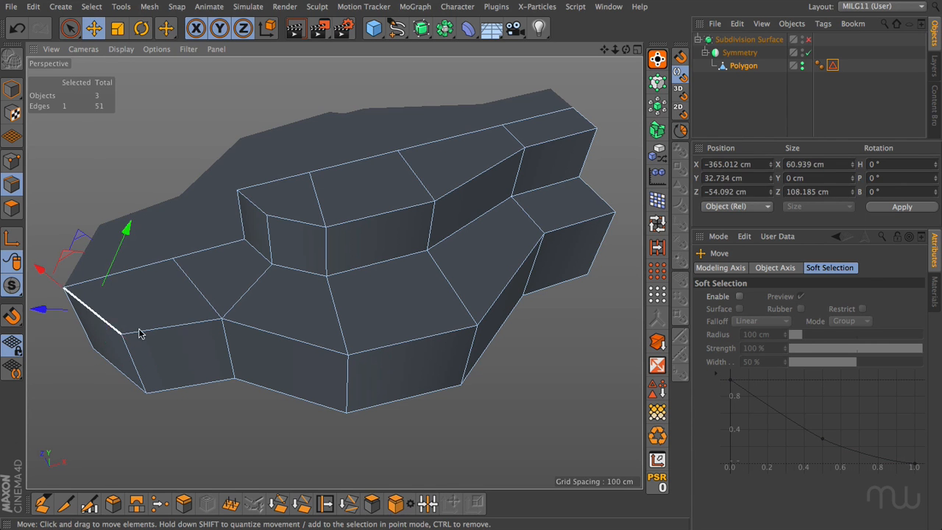
pyautogui.keyDown('shift'); pyautogui.click(183, 328); pyautogui.keyUp('shift')
pyautogui.keyDown('shift'); pyautogui.doubleClick(310, 339); pyautogui.keyUp('shift')
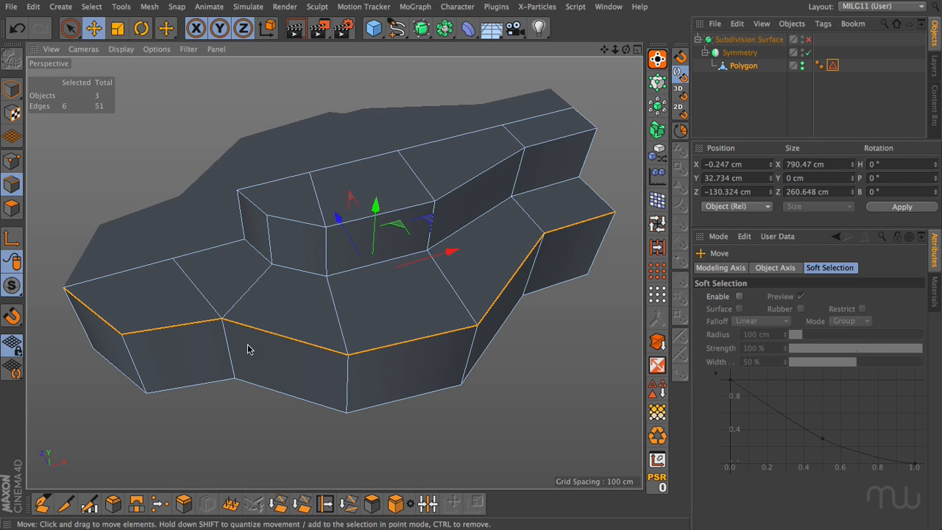
pyautogui.press('m')
pyautogui.press('o')
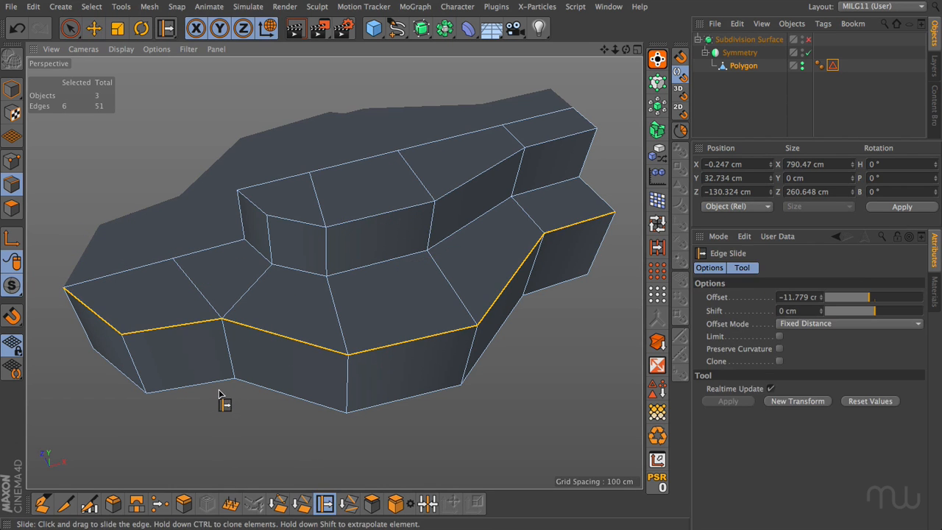
pyautogui.keyDown('ctrl'); pyautogui.moveTo(216, 398); pyautogui.dragTo(113, 397); pyautogui.keyUp('ctrl')
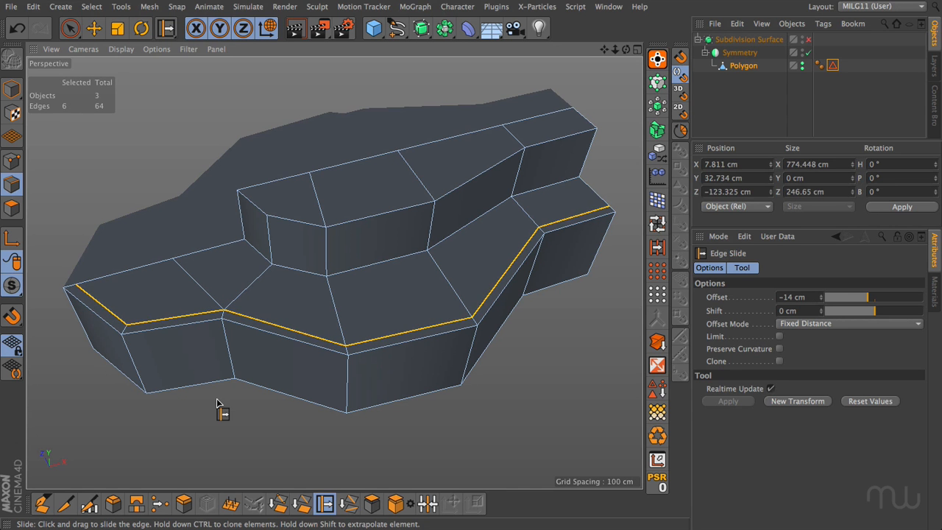
# Select the upper step's front rim edges and slide a cloned loop about 14.9 cm inward across its top face.
pyautogui.scroll(5, 216, 335)
pyautogui.scroll(2, 215, 335)
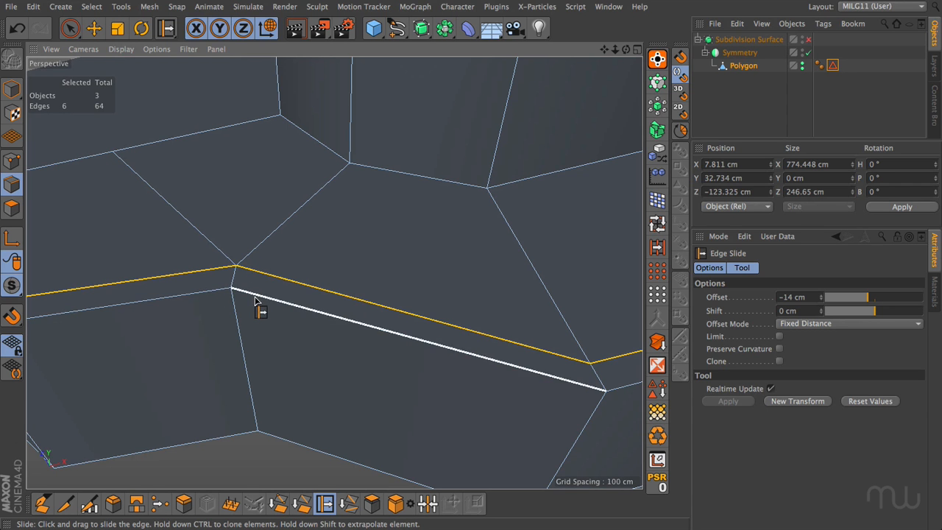
pyautogui.scroll(-10, 252, 309)
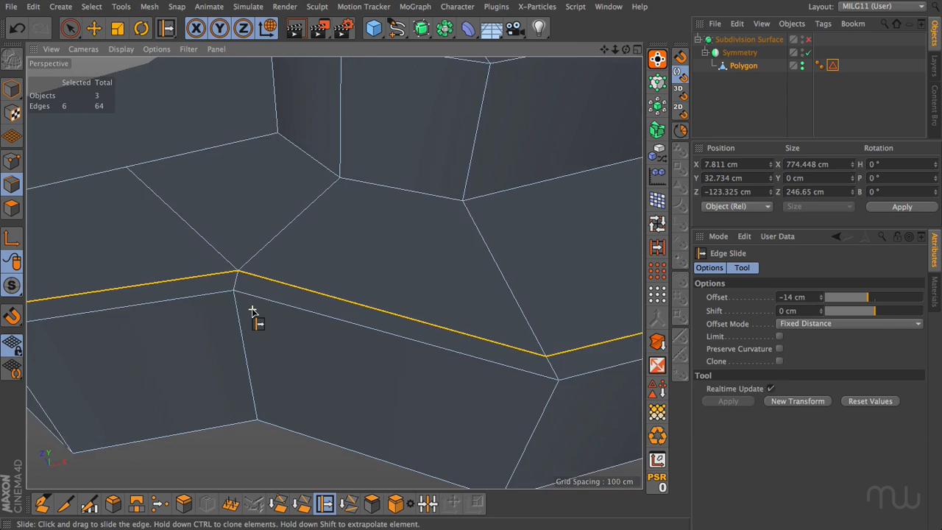
pyautogui.scroll(-2, 252, 309)
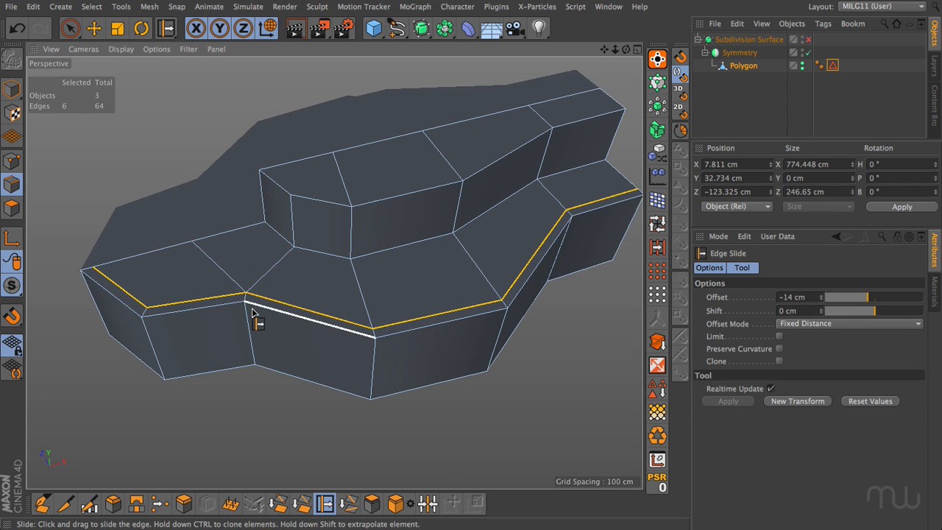
pyautogui.keyDown('alt'); pyautogui.moveTo(252, 312); pyautogui.dragTo(238, 326); pyautogui.keyUp('alt')
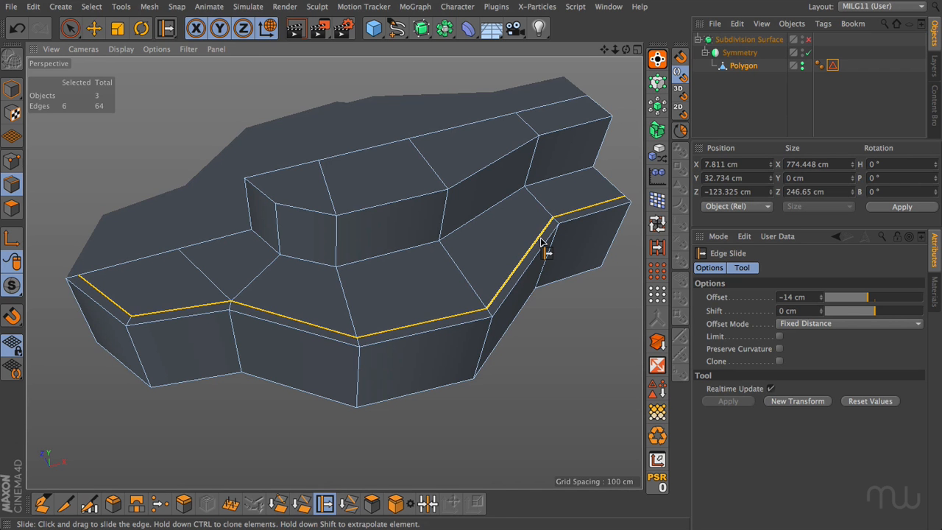
pyautogui.click(260, 193)
pyautogui.keyDown('shift'); pyautogui.click(309, 210); pyautogui.keyUp('shift')
pyautogui.keyDown('shift'); pyautogui.doubleClick(383, 204); pyautogui.keyUp('shift')
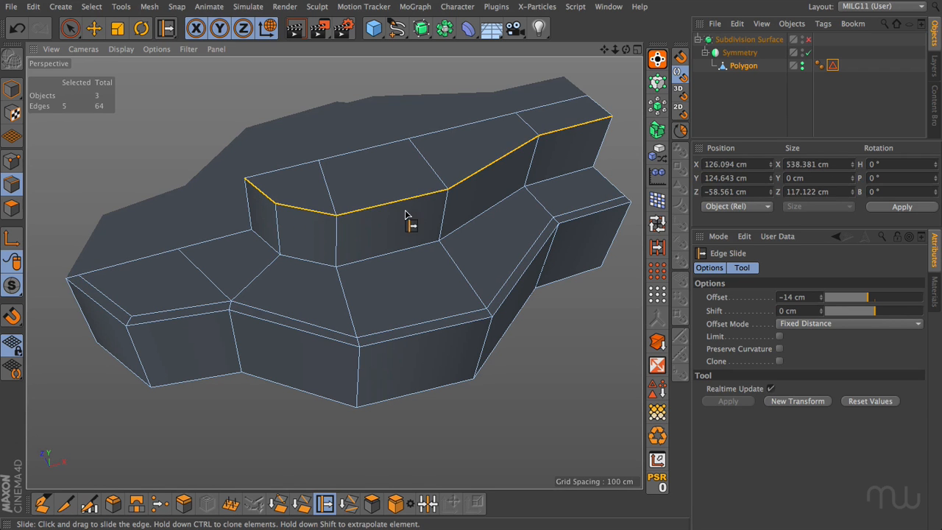
pyautogui.moveTo(390, 228)
pyautogui.keyDown('ctrl'); pyautogui.mouseDown()
pyautogui.moveTo(412, 224)
pyautogui.moveTo(386, 224)
pyautogui.mouseUp(); pyautogui.keyUp('ctrl')
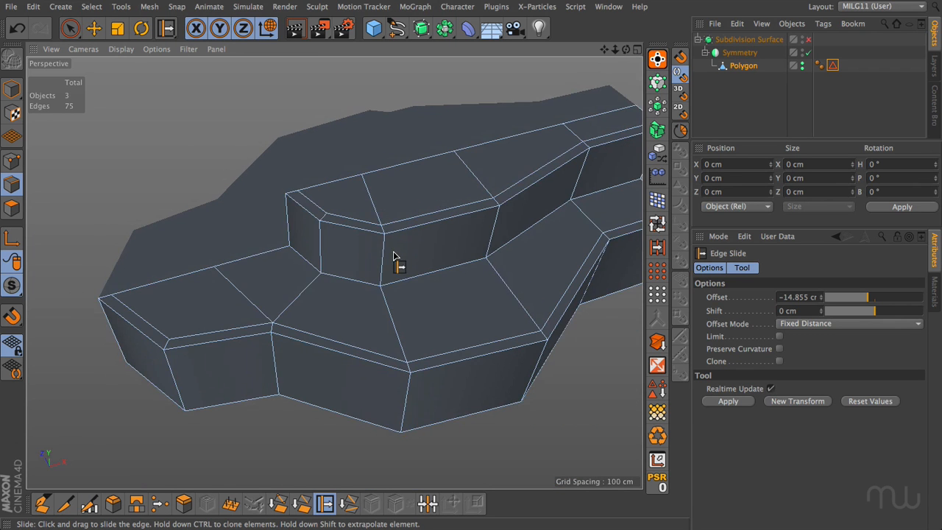
# Select both outer rims and slide a cloned loop 14.6 cm down each wall, then clear the selection.
pyautogui.keyDown('alt'); pyautogui.moveTo(393, 252); pyautogui.dragTo(336, 269); pyautogui.keyUp('alt')
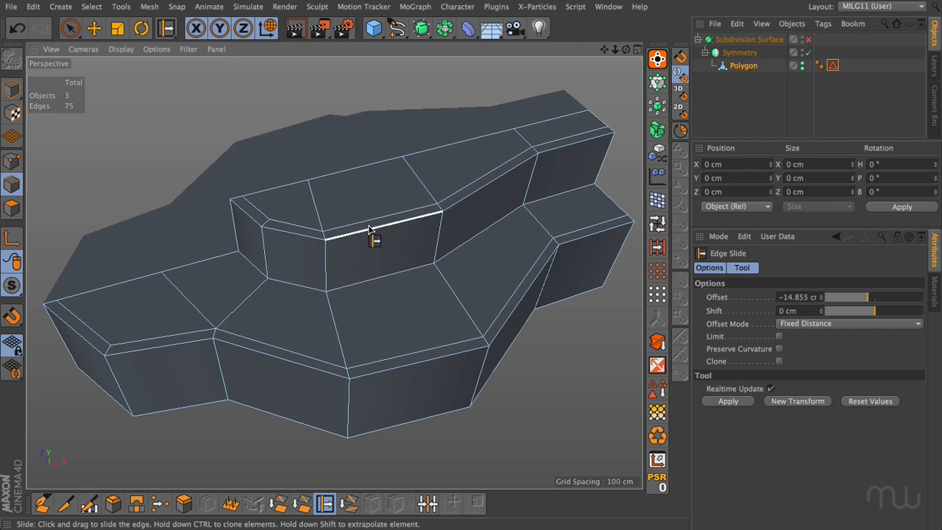
pyautogui.doubleClick(370, 231)
pyautogui.keyDown('shift'); pyautogui.doubleClick(412, 363); pyautogui.keyUp('shift')
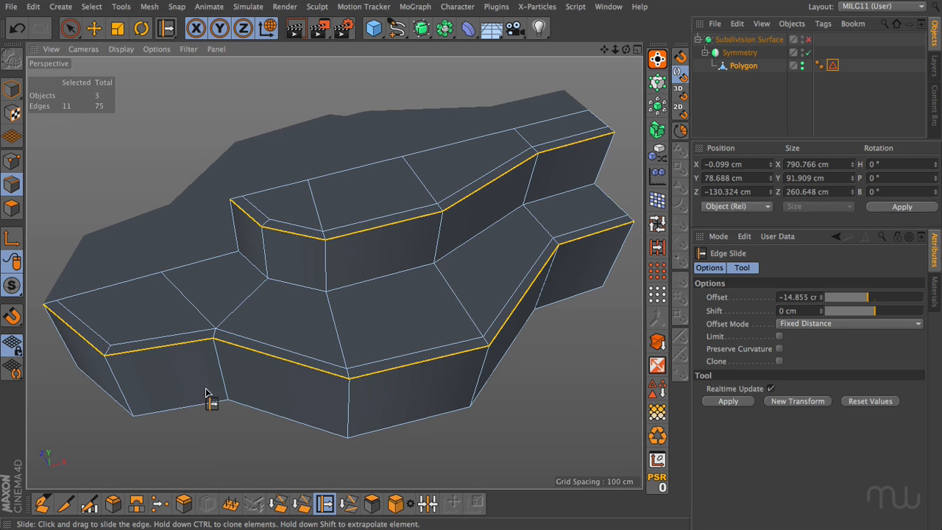
pyautogui.keyDown('ctrl'); pyautogui.moveTo(210, 429); pyautogui.dragTo(234, 429); pyautogui.keyUp('ctrl')
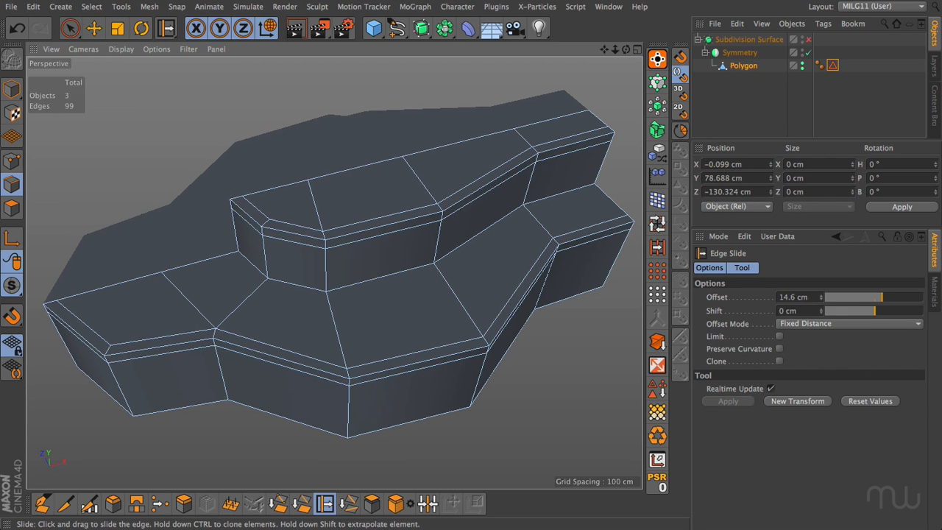
pyautogui.click(204, 441)
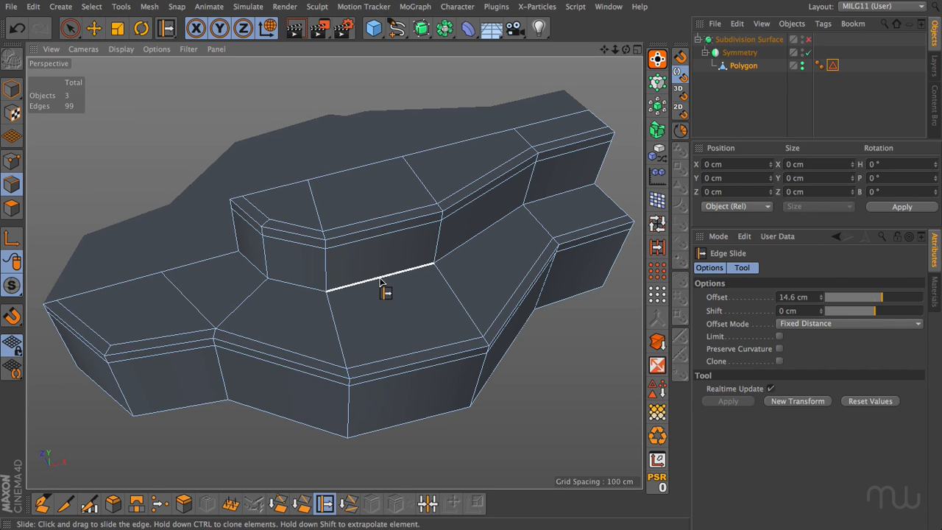
# Bevel the edge loop around the upper step's base in Solid mode with a 12.6 cm offset, then deselect it.
pyautogui.click(112, 503)
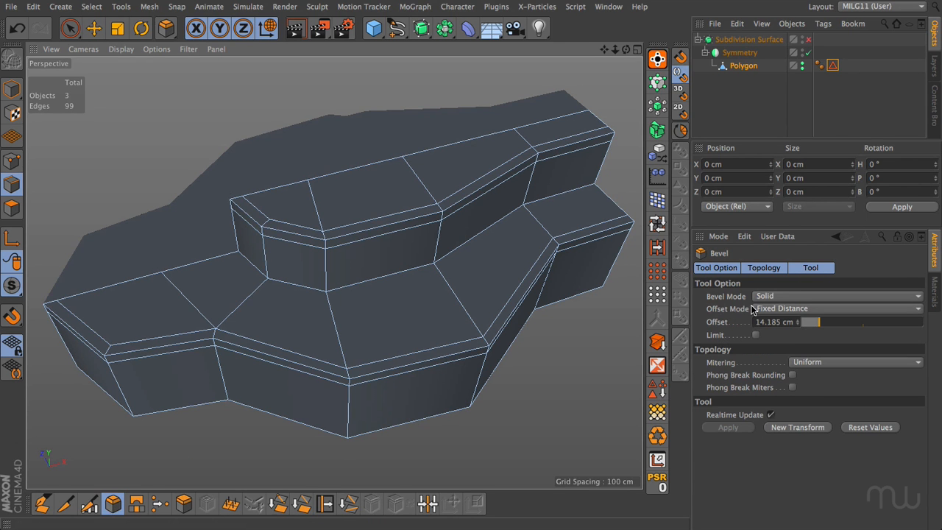
pyautogui.doubleClick(374, 282)
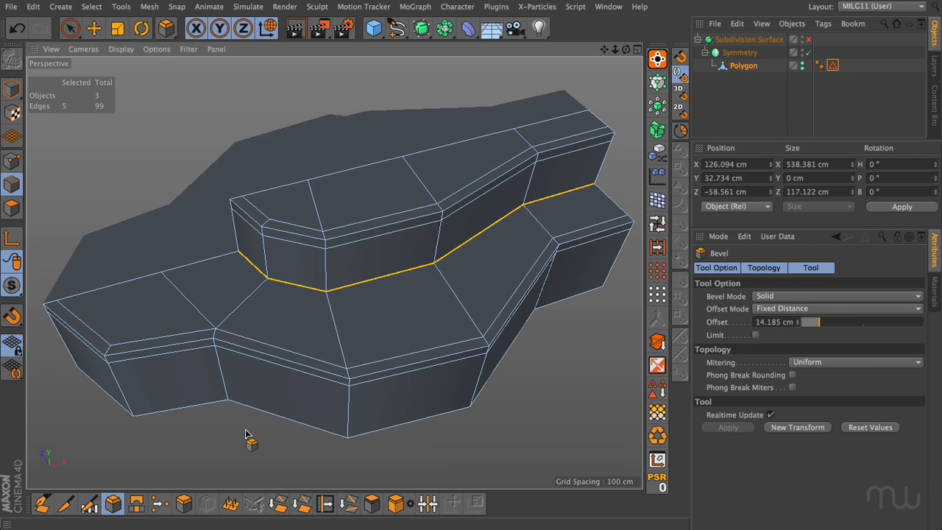
pyautogui.moveTo(242, 435)
pyautogui.mouseDown()
pyautogui.moveTo(286, 436)
pyautogui.moveTo(243, 436)
pyautogui.mouseUp()
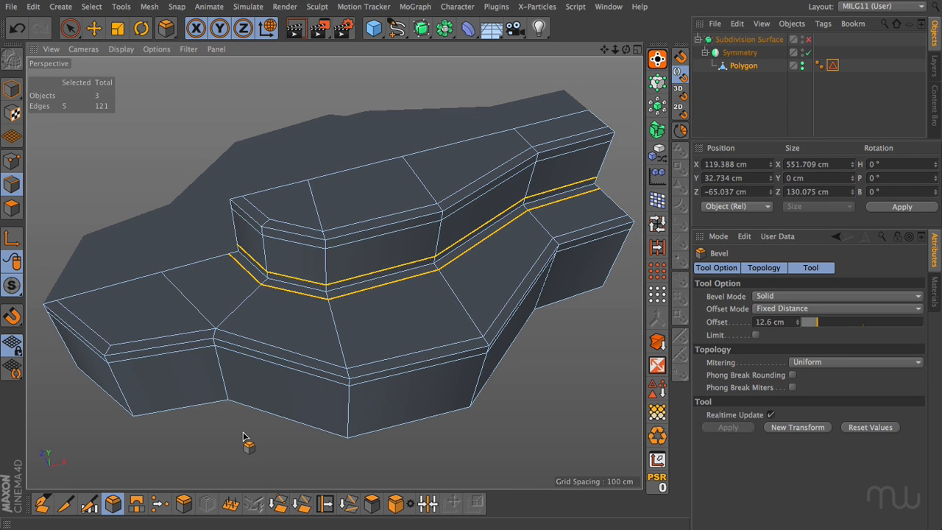
pyautogui.hotkey('ctrl', 'shift', 'a')
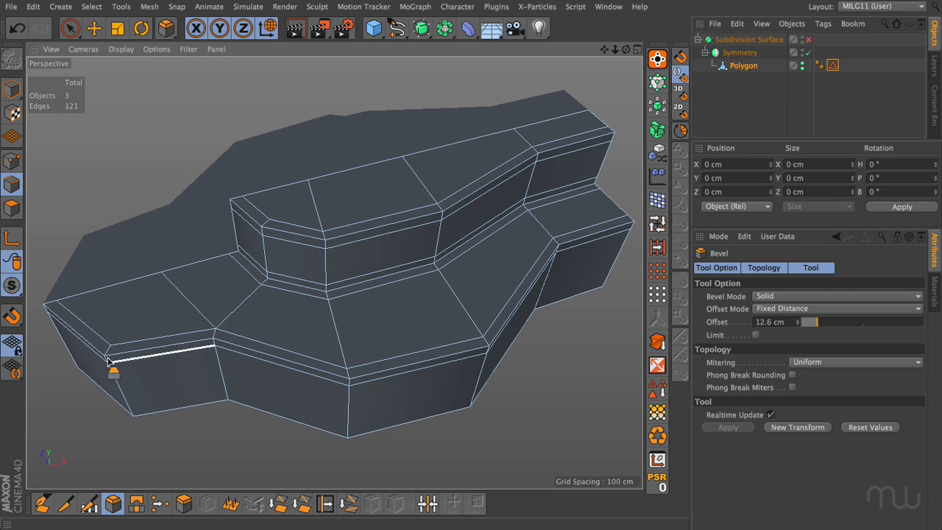
# Undo the added support loops, then bevel both rims and the upper step's base together with an 11.8 cm Solid offset.
pyautogui.hotkey('ctrl', 'z')
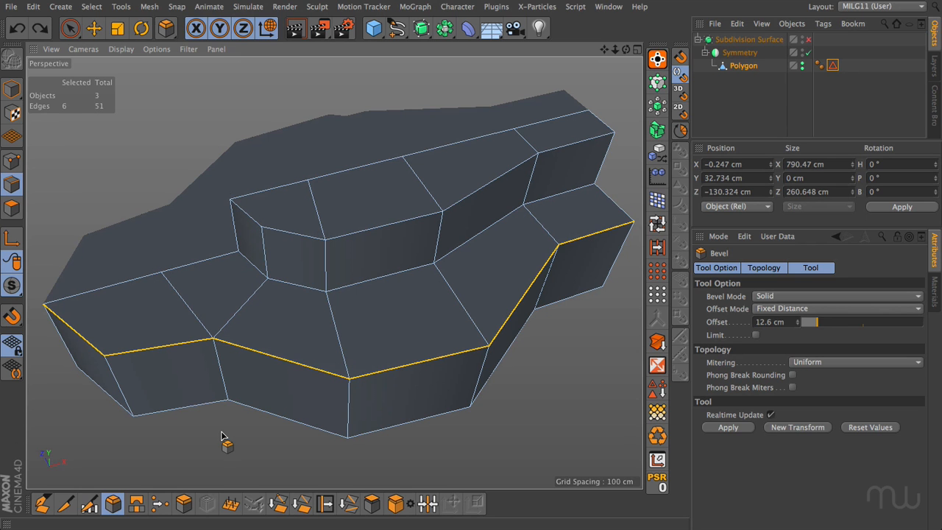
pyautogui.keyDown('shift'); pyautogui.doubleClick(313, 286); pyautogui.keyUp('shift')
pyautogui.keyDown('shift'); pyautogui.doubleClick(306, 236); pyautogui.keyUp('shift')
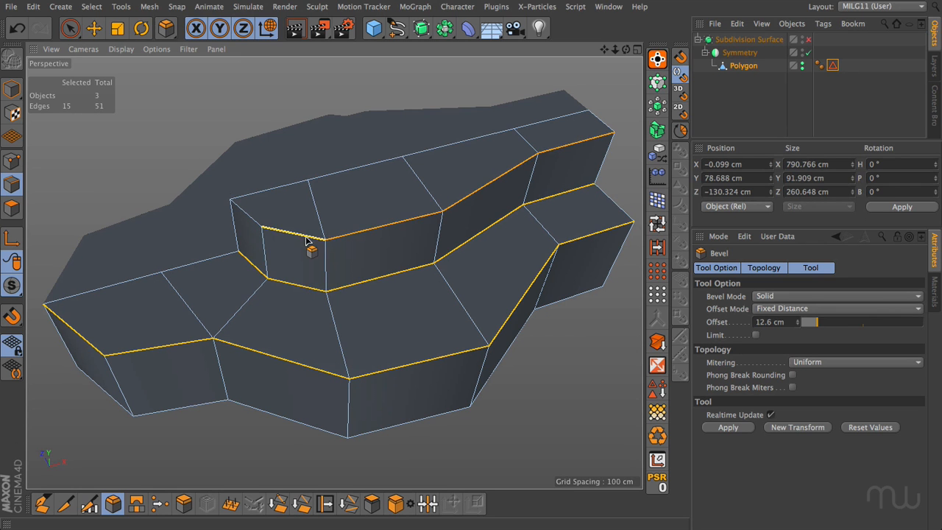
pyautogui.keyDown('shift'); pyautogui.click(255, 220); pyautogui.keyUp('shift')
pyautogui.moveTo(231, 458); pyautogui.dragTo(317, 457)
pyautogui.click(232, 458)
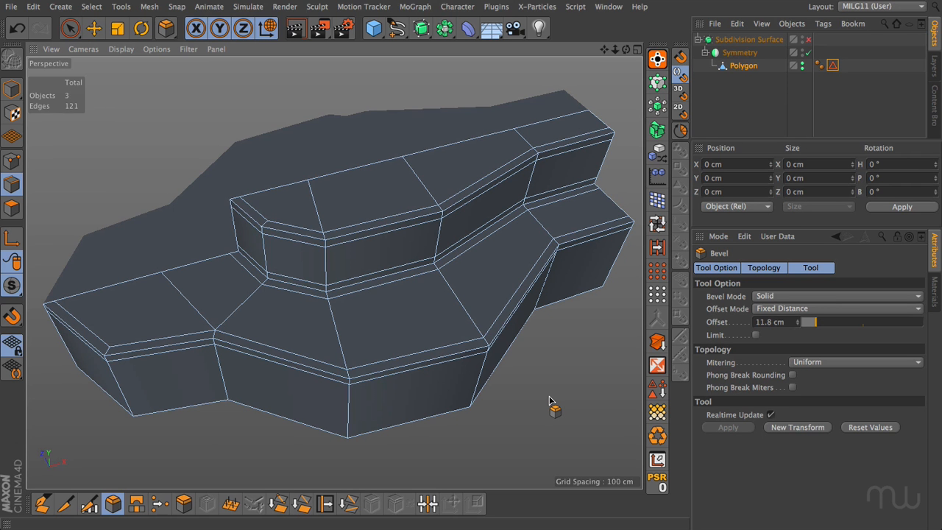
# Undo the combined bevel, then Solid-bevel both rims by 2.6 cm and the upper step's base edges by 22.16 cm.
pyautogui.moveTo(245, 448)
pyautogui.keyDown('alt'); pyautogui.mouseDown()
pyautogui.moveTo(230, 416)
pyautogui.moveTo(251, 427)
pyautogui.moveTo(248, 440)
pyautogui.mouseUp(); pyautogui.keyUp('alt')
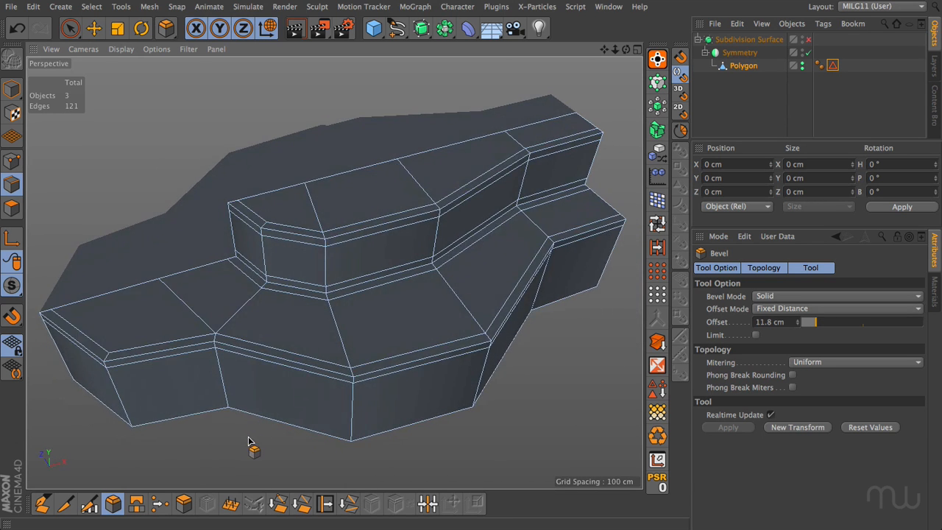
pyautogui.hotkey('ctrl', 'z')
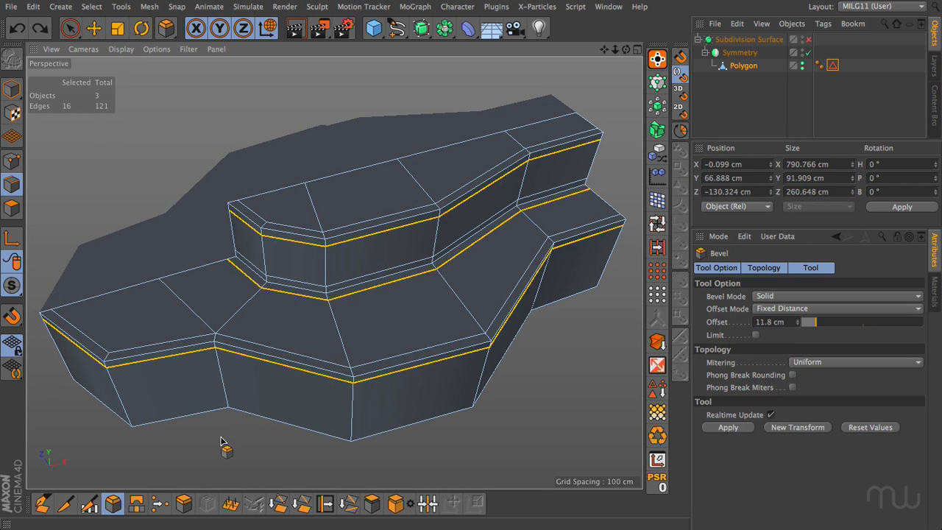
pyautogui.moveTo(249, 406); pyautogui.dragTo(259, 406)
pyautogui.doubleClick(344, 282)
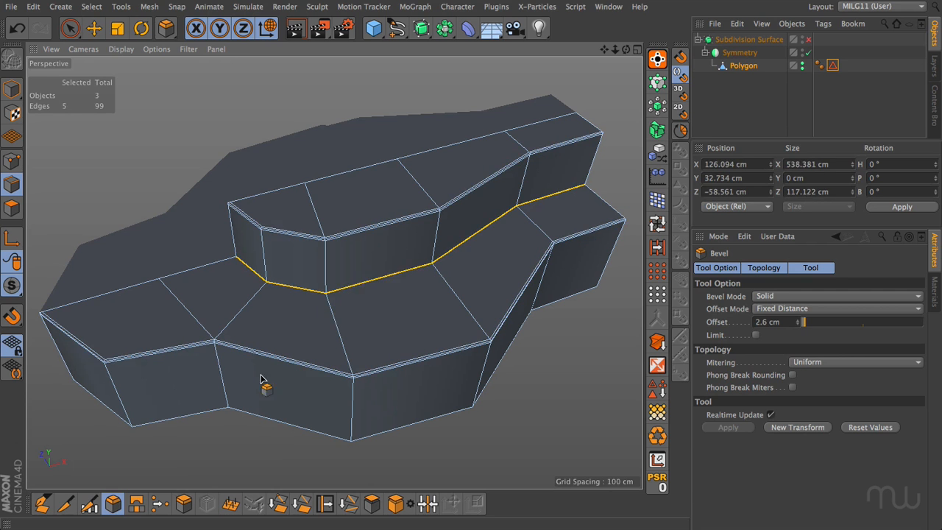
pyautogui.moveTo(176, 466); pyautogui.dragTo(218, 466)
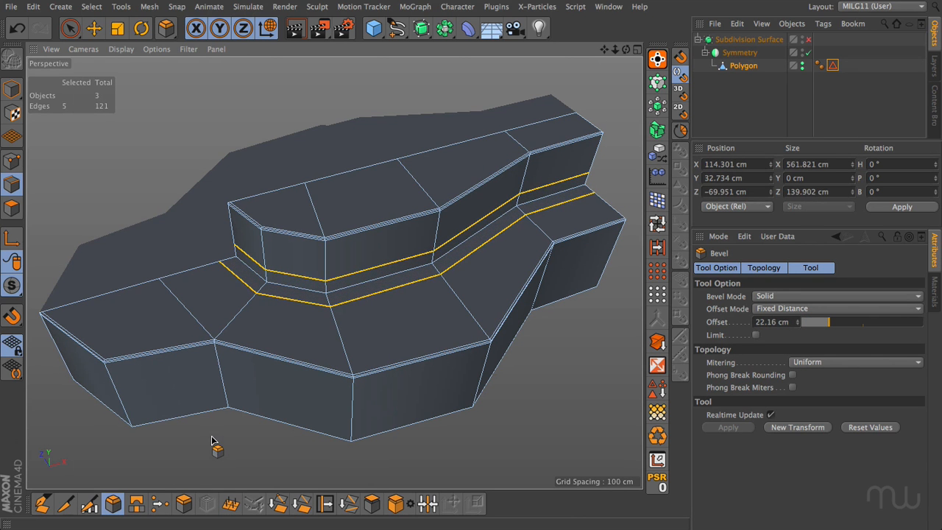
# Enable subdivision and deselect all objects to compare the smoothed rims with the upper step's base.
pyautogui.press('q')
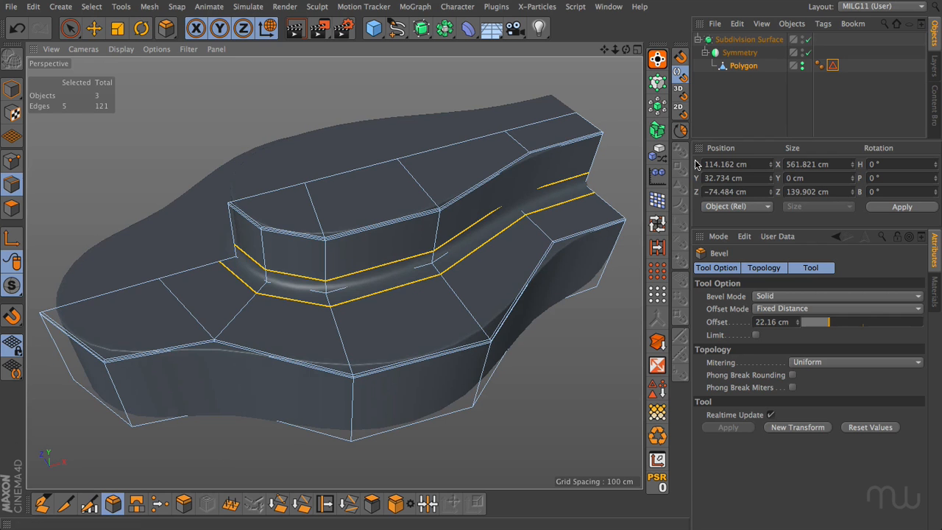
pyautogui.click(714, 117)
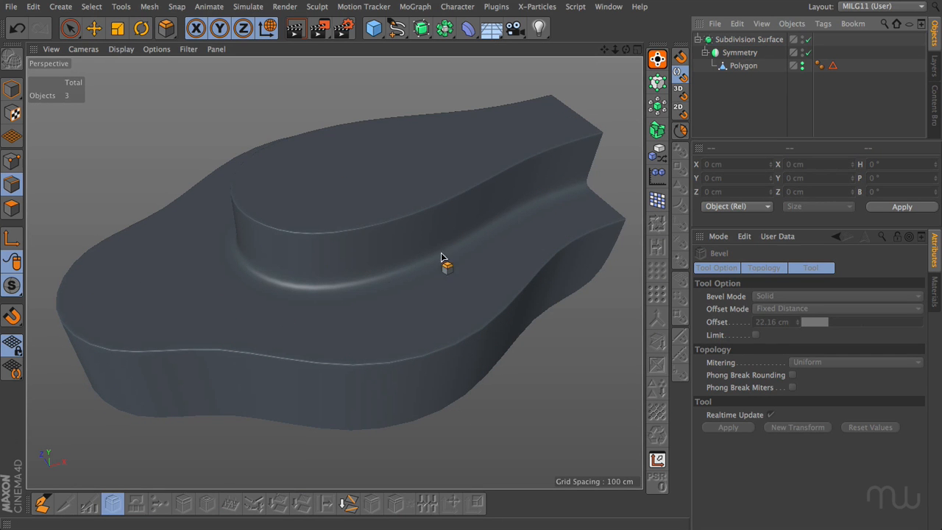
pyautogui.click(347, 322)
# Undo the rim and base bevels, clear the edge selection and turn subdivision off.
pyautogui.press('super+z')
pyautogui.press('super+z')
pyautogui.press('super+z')
pyautogui.press('super+z')
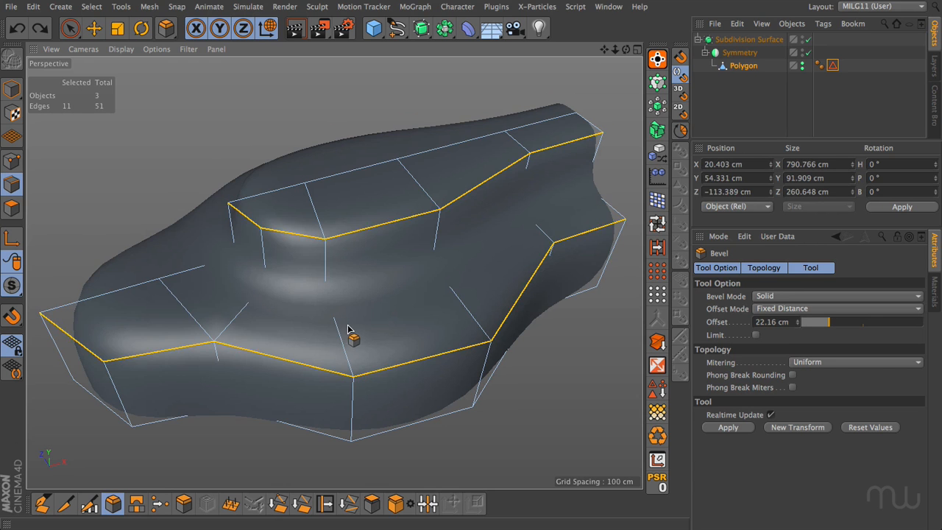
pyautogui.click(224, 443)
pyautogui.press('q')
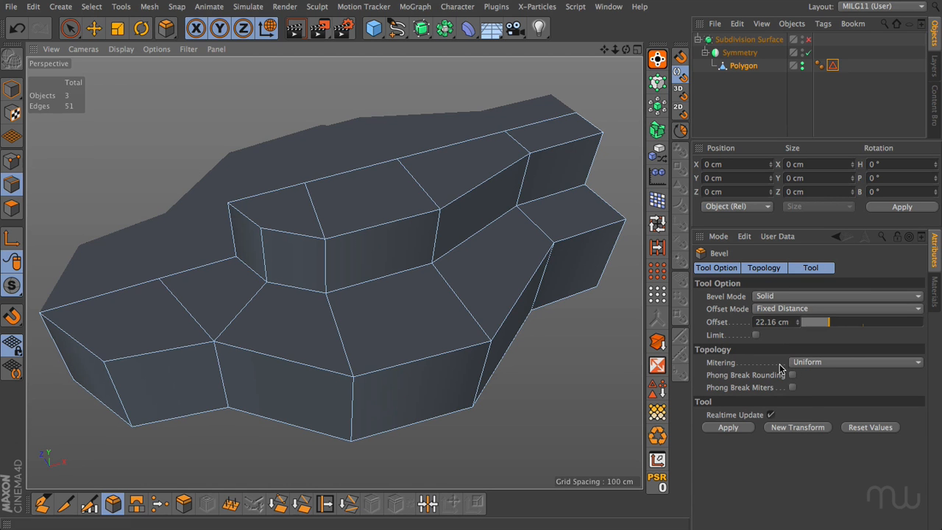
# Set the Bevel mitering to Default and bevel all of the lower step's front rim edges with a 13.3 cm offset.
pyautogui.click(813, 369)
pyautogui.click(809, 372)
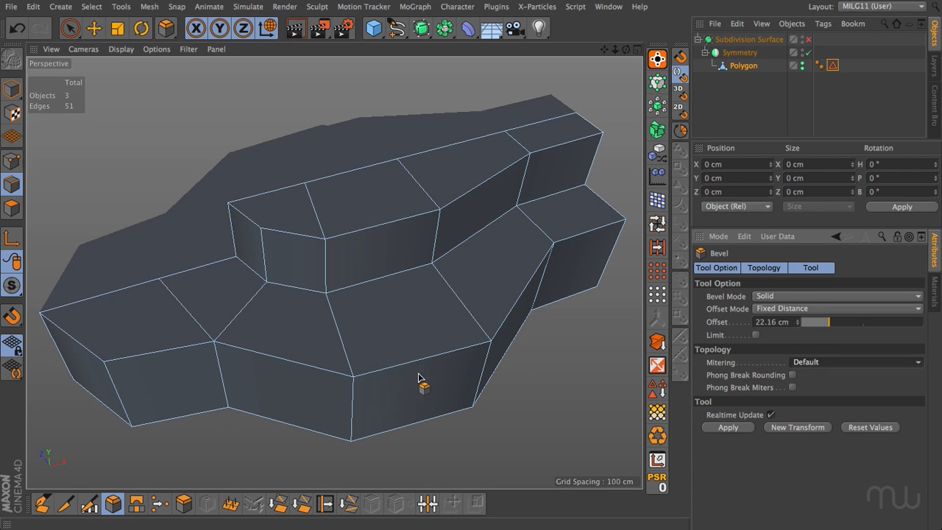
pyautogui.doubleClick(410, 362)
pyautogui.keyDown('shift'); pyautogui.click(169, 353); pyautogui.keyUp('shift')
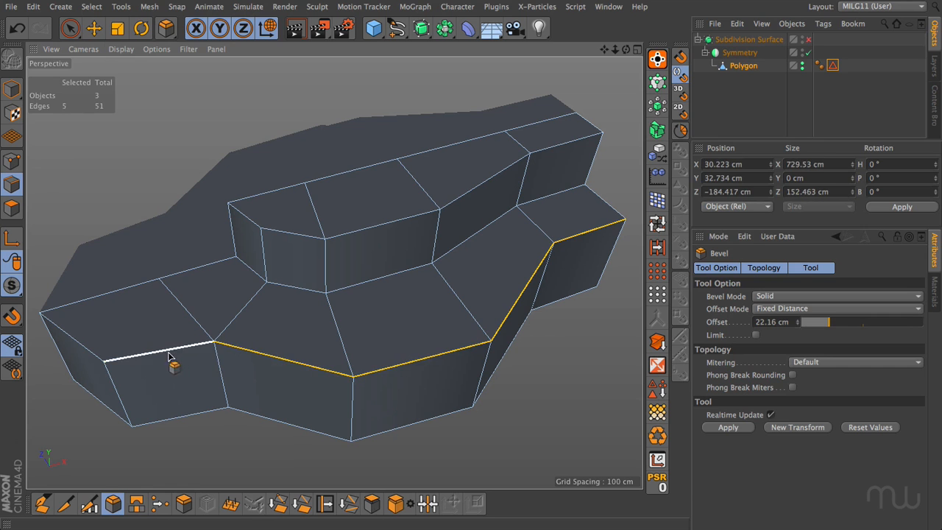
pyautogui.moveTo(223, 436); pyautogui.dragTo(224, 435)
pyautogui.hotkey('ctrl', 'z')
pyautogui.keyDown('shift'); pyautogui.click(89, 353); pyautogui.keyUp('shift')
pyautogui.keyDown('alt'); pyautogui.moveTo(88, 405); pyautogui.dragTo(337, 450, button='right'); pyautogui.keyUp('alt')
# Bevel the lower step's front rim by 13.3 cm with Default mitering, and select the edges meeting at its concave corner.
pyautogui.moveTo(275, 456); pyautogui.dragTo(361, 290)
pyautogui.hotkey('ctrl', 'z')
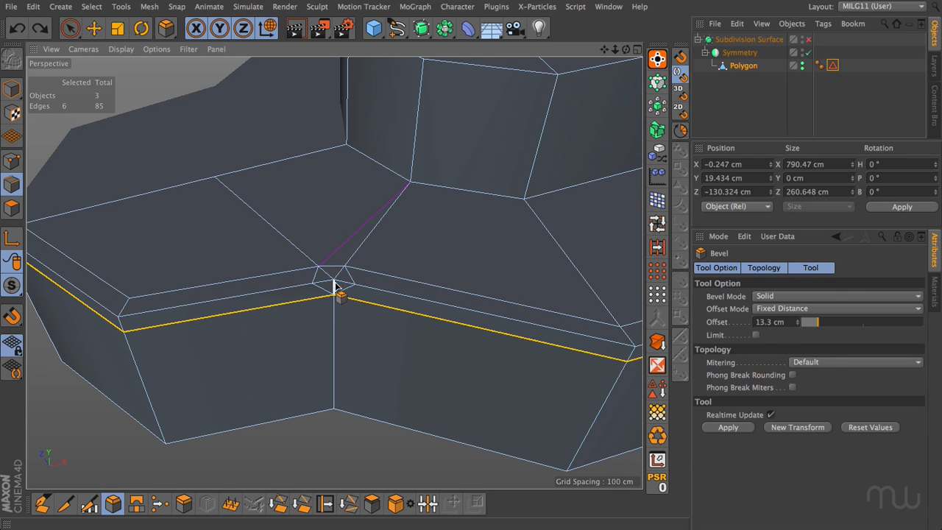
pyautogui.keyDown('shift'); pyautogui.click(331, 282); pyautogui.keyUp('shift')
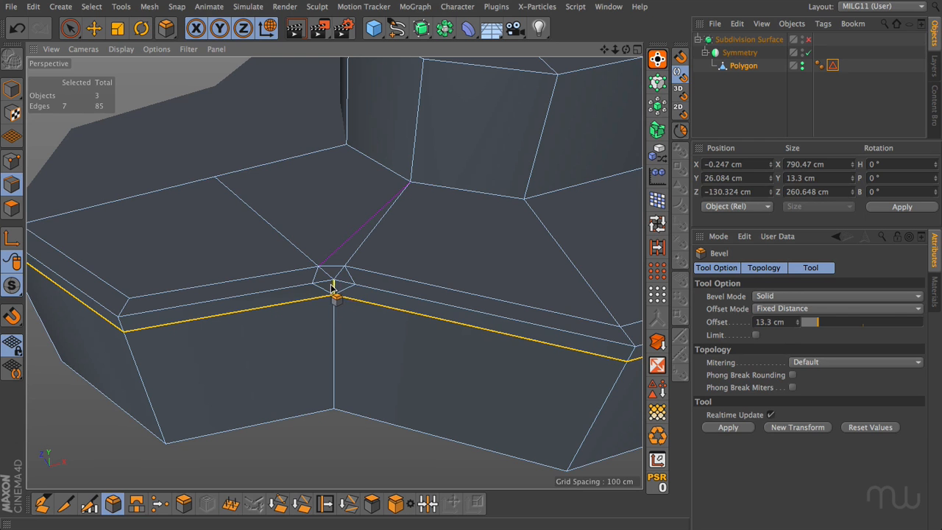
pyautogui.keyDown('shift'); pyautogui.click(343, 280); pyautogui.keyUp('shift')
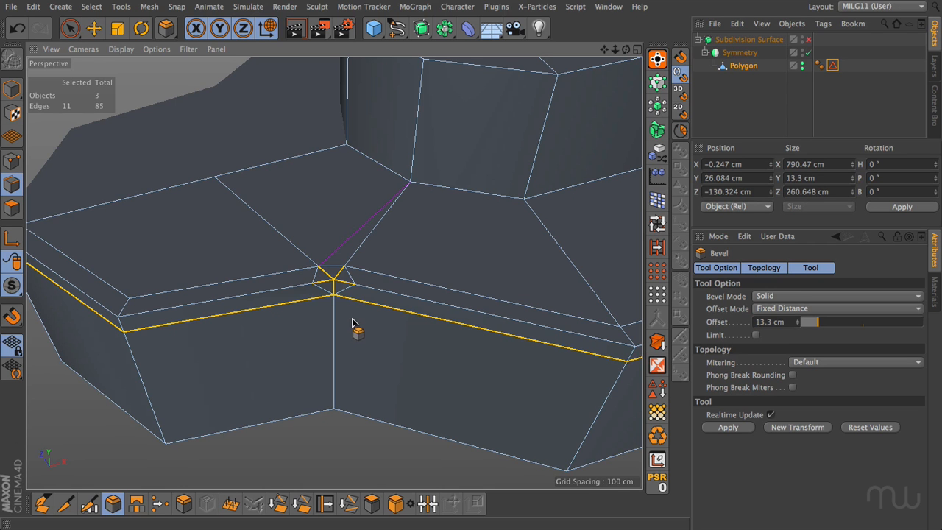
# Undo the Default-mitred bevel, set the mitering to Uniform and Solid-bevel the lower step's front rim by 9.836 cm.
pyautogui.hotkey('ctrl', 'z')
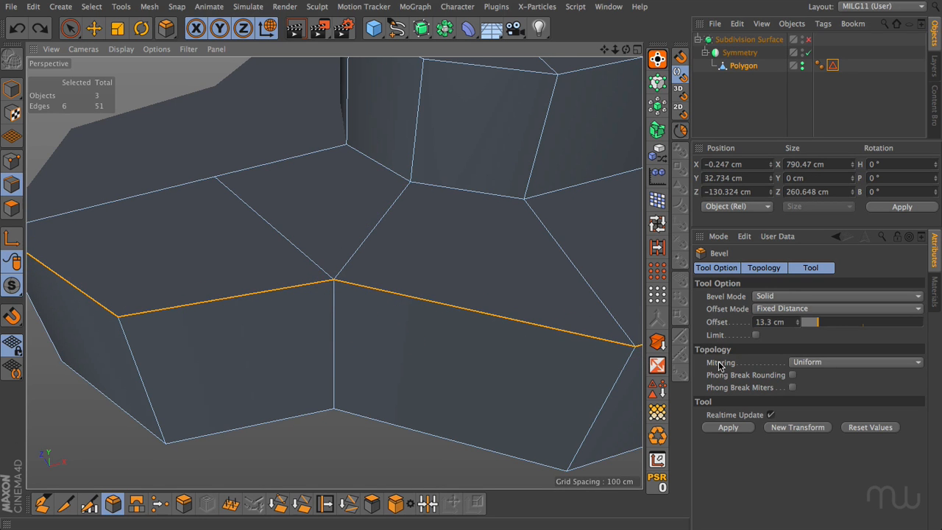
pyautogui.moveTo(402, 362); pyautogui.dragTo(425, 361)
pyautogui.moveTo(313, 295); pyautogui.dragTo(353, 295)
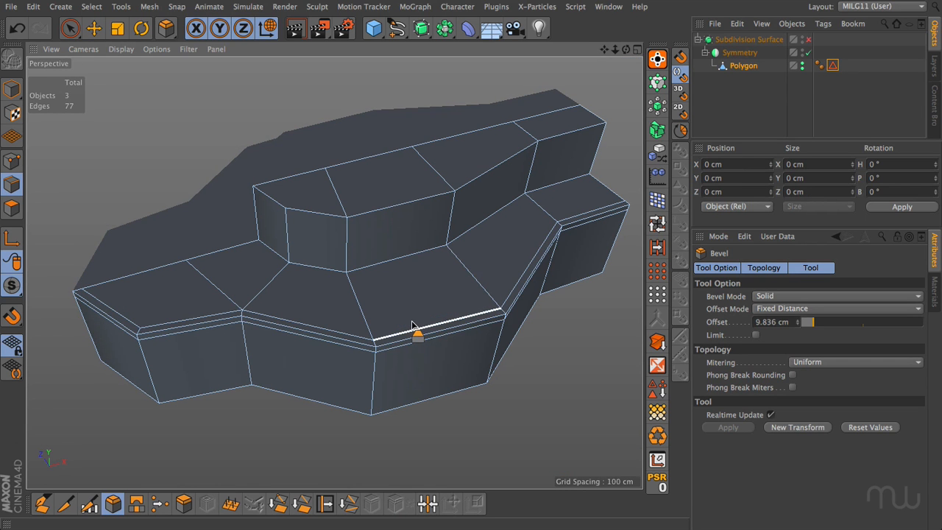
# Undo the rim bevel and clone the lower step's rim edges inward across its top face with a -61.605 cm Edge Slide.
pyautogui.hotkey('ctrl', 'z')
pyautogui.hotkey('ctrl', 'z')
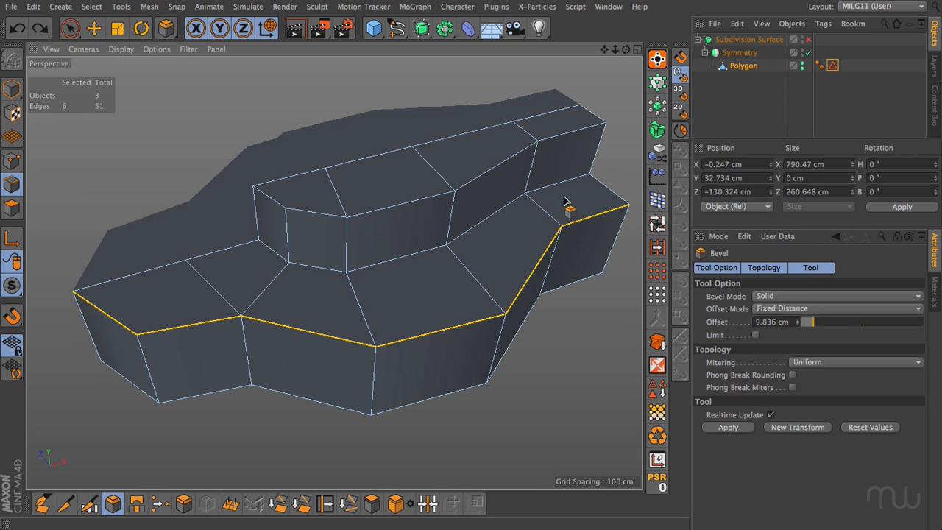
pyautogui.click(324, 503)
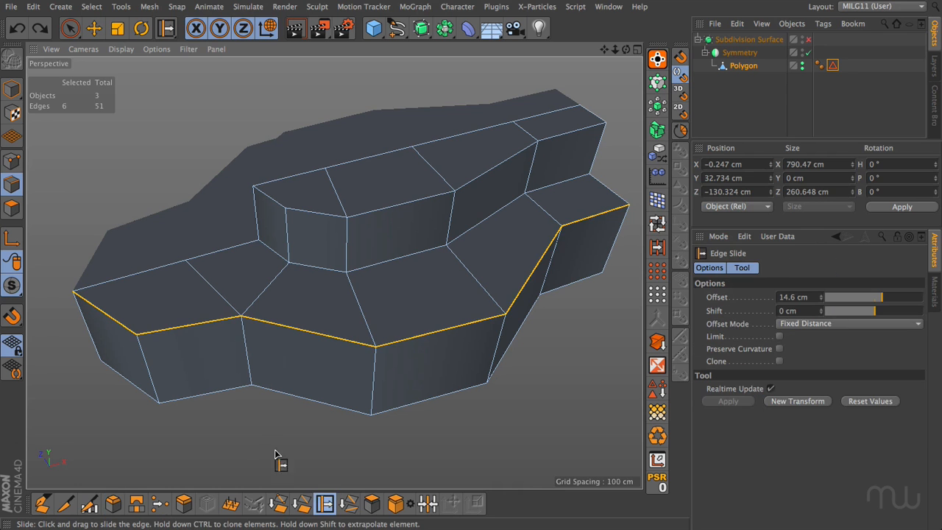
pyautogui.moveTo(269, 413)
pyautogui.keyDown('ctrl'); pyautogui.mouseDown()
pyautogui.moveTo(222, 413)
pyautogui.moveTo(269, 407)
pyautogui.mouseUp(); pyautogui.keyUp('ctrl')
pyautogui.click(270, 405)
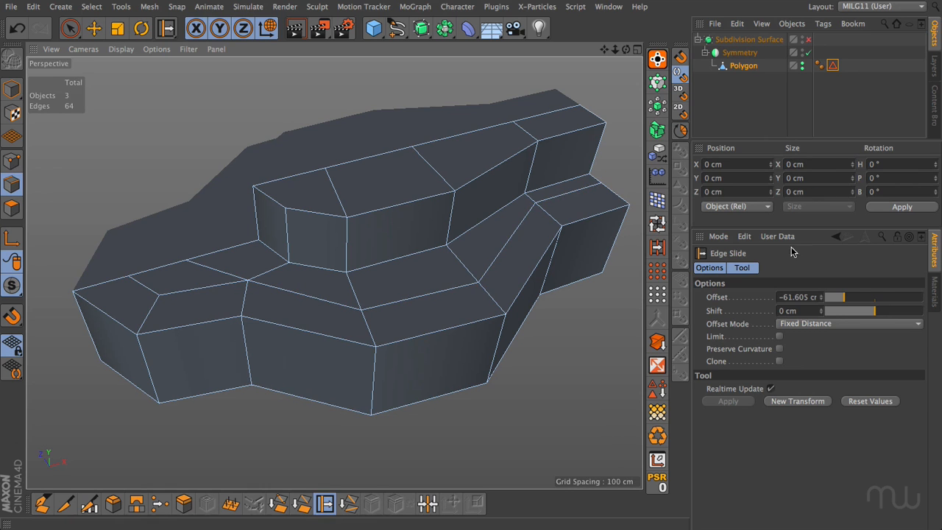
# Slide the new loop's rear edge outward by 18.111 cm and slide the point on the lower top's centre line near the upper step.
pyautogui.moveTo(584, 199); pyautogui.dragTo(579, 200)
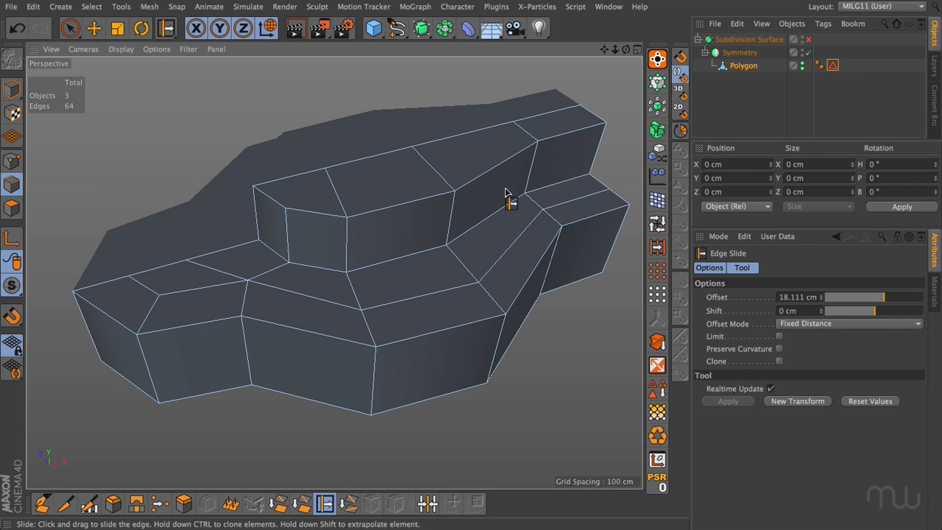
pyautogui.click(12, 161)
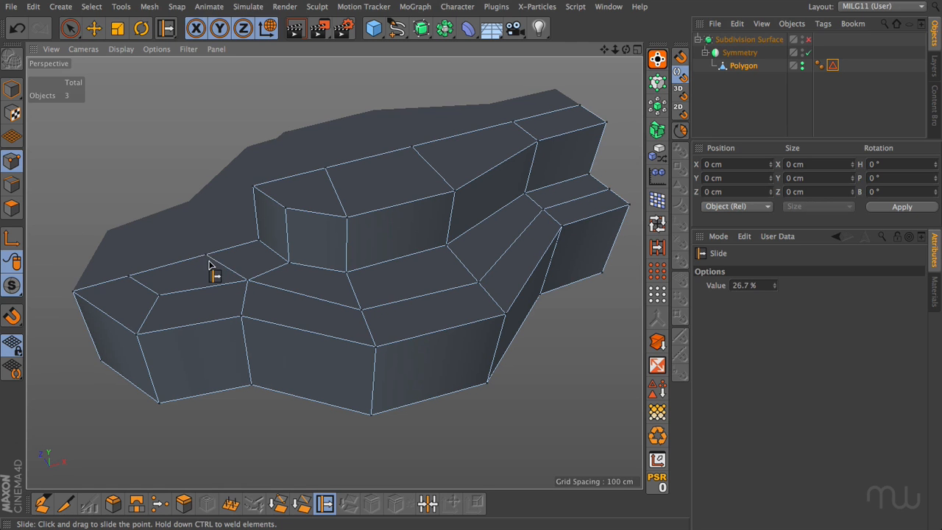
pyautogui.moveTo(205, 253); pyautogui.dragTo(185, 294)
# Loop-select the outer and inner polygon rows on the lower step's top face to inspect the flow, and clear the selection.
pyautogui.press('u')
pyautogui.press('l')
pyautogui.click(11, 209)
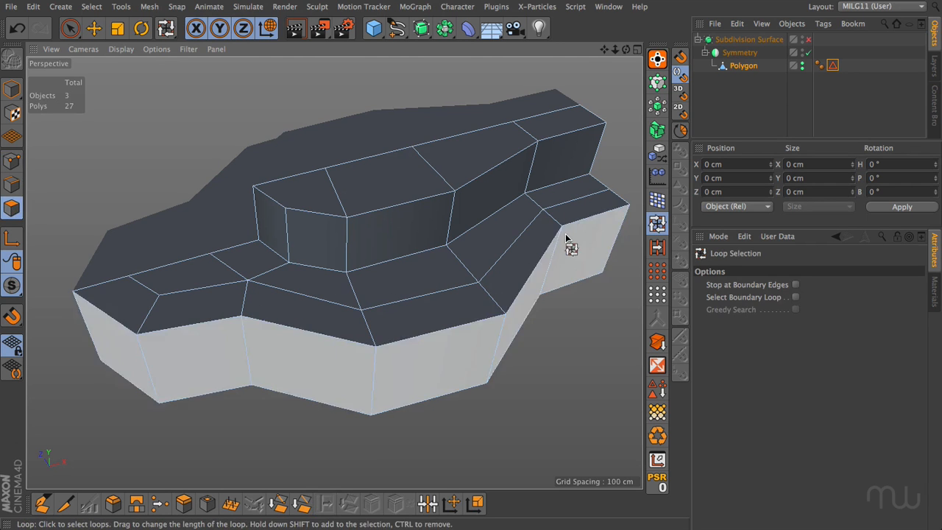
pyautogui.click(616, 206)
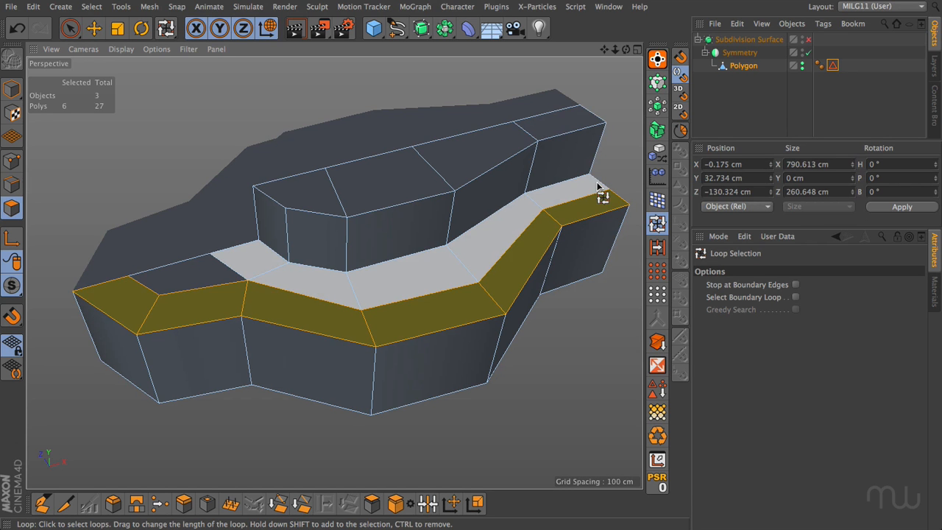
pyautogui.keyDown('shift'); pyautogui.click(592, 180); pyautogui.keyUp('shift')
pyautogui.press('e')
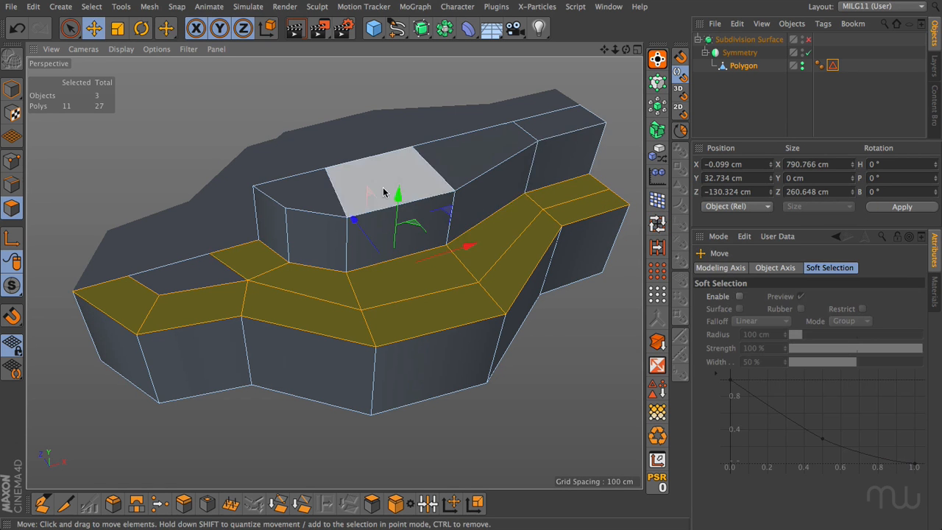
pyautogui.click(549, 373)
# Cut supporting loops with the Knife in Loop mode beside the lower rim, the upper step's base and the upper rim.
pyautogui.click(65, 504)
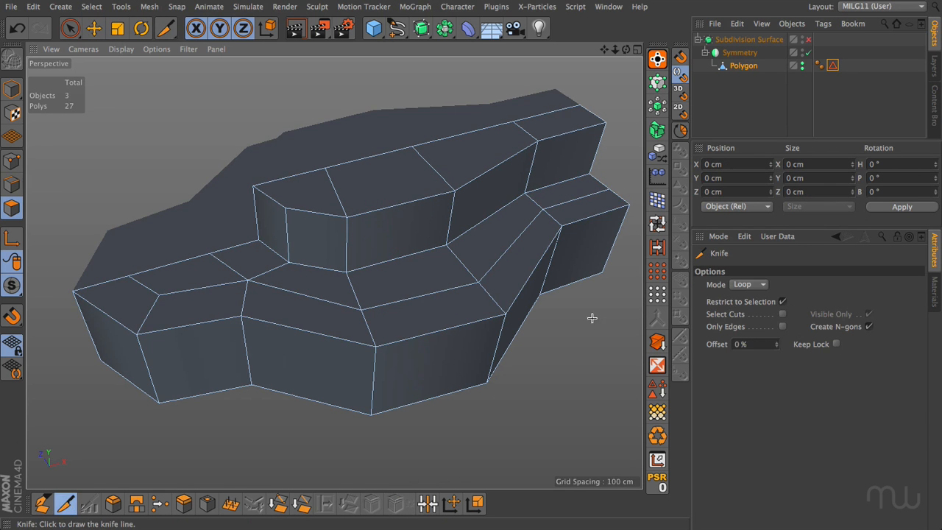
pyautogui.click(624, 205)
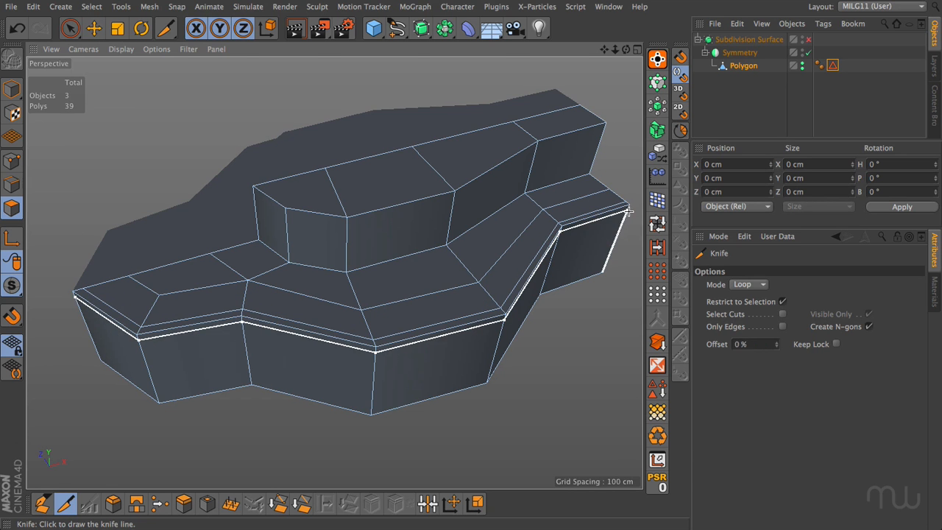
pyautogui.click(594, 174)
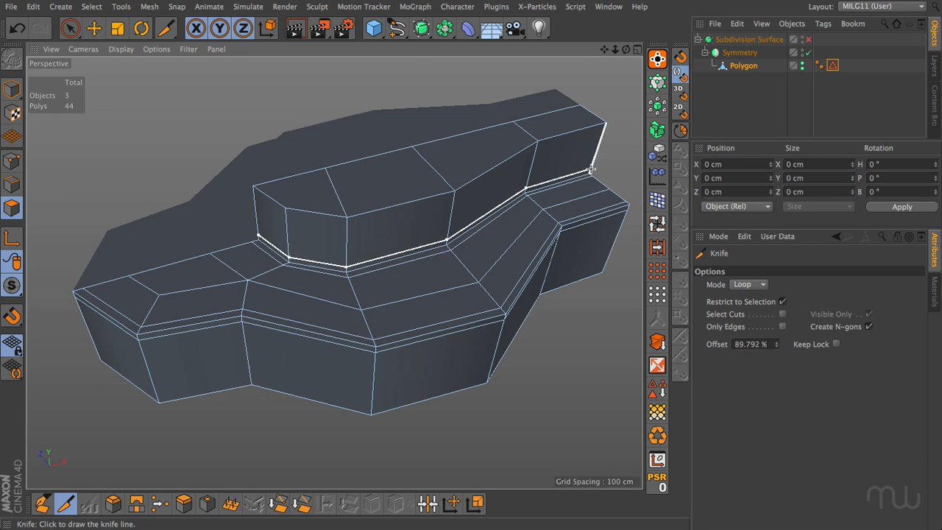
pyautogui.click(605, 127)
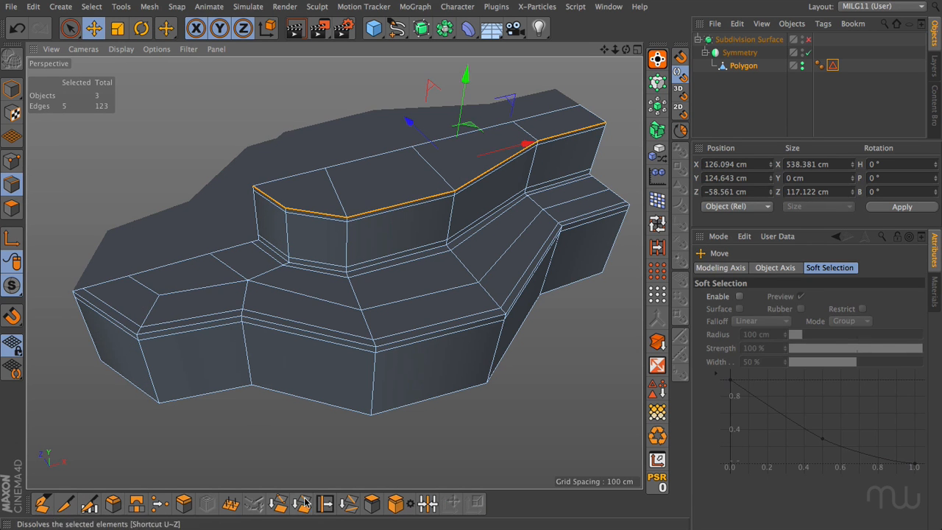
# Clone the upper rim edges onto the upper top face with a -7.859 cm Edge Slide, and preview the model subdivided and deselected.
pyautogui.click(324, 503)
pyautogui.moveTo(261, 422)
pyautogui.keyDown('ctrl'); pyautogui.mouseDown()
pyautogui.moveTo(216, 421)
pyautogui.moveTo(248, 421)
pyautogui.mouseUp(); pyautogui.keyUp('ctrl')
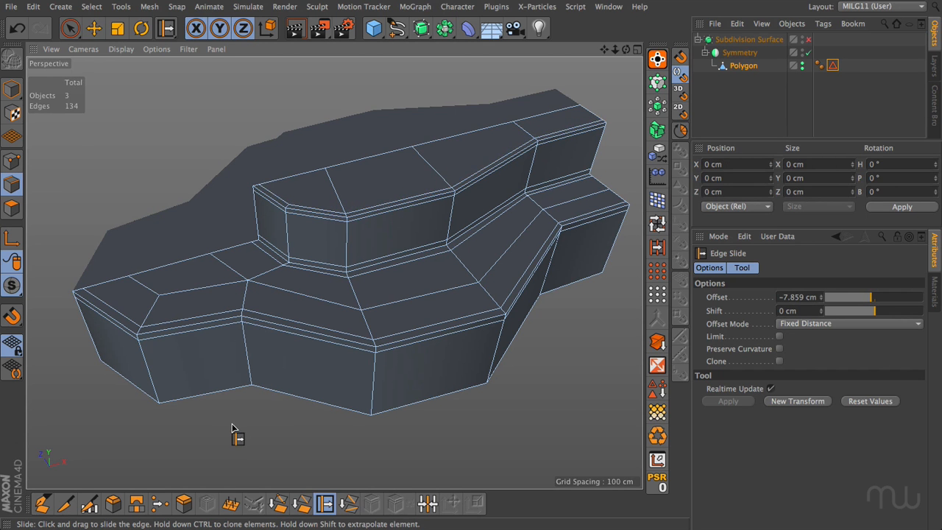
pyautogui.press('q')
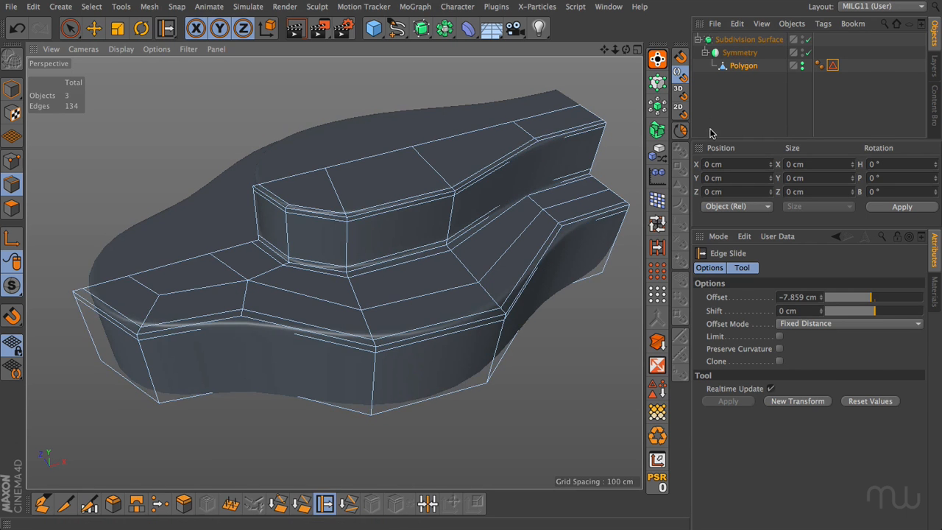
pyautogui.click(730, 106)
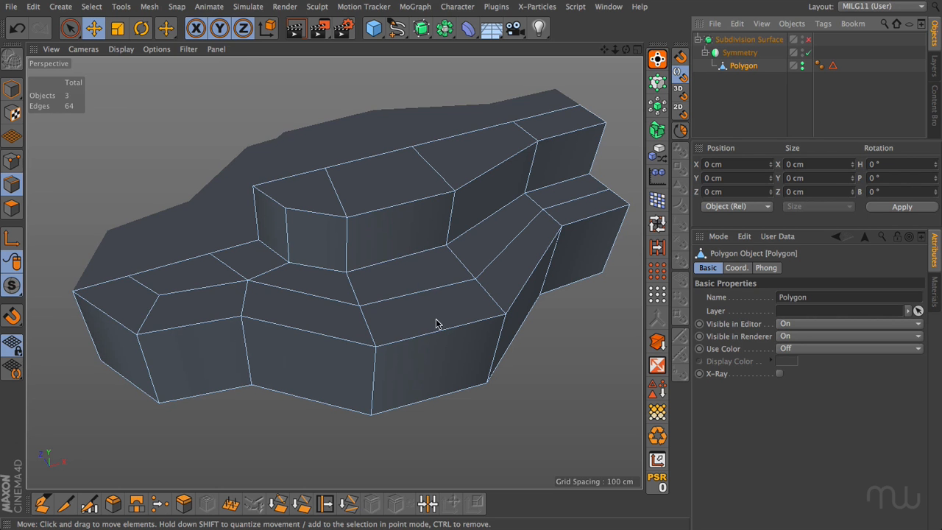
# Toggle subdivision to compare the smoothed shape with and without the extra loop across the lower step's top.
pyautogui.press('q')
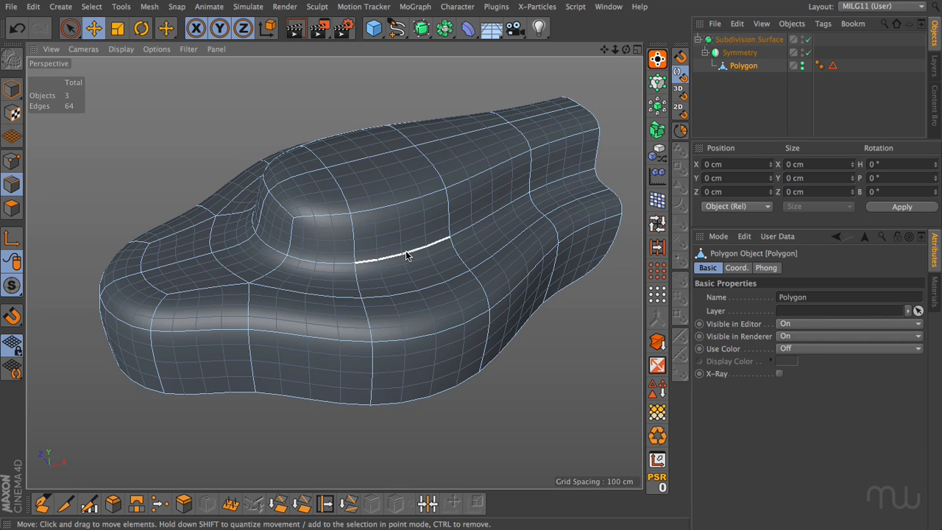
pyautogui.press('q')
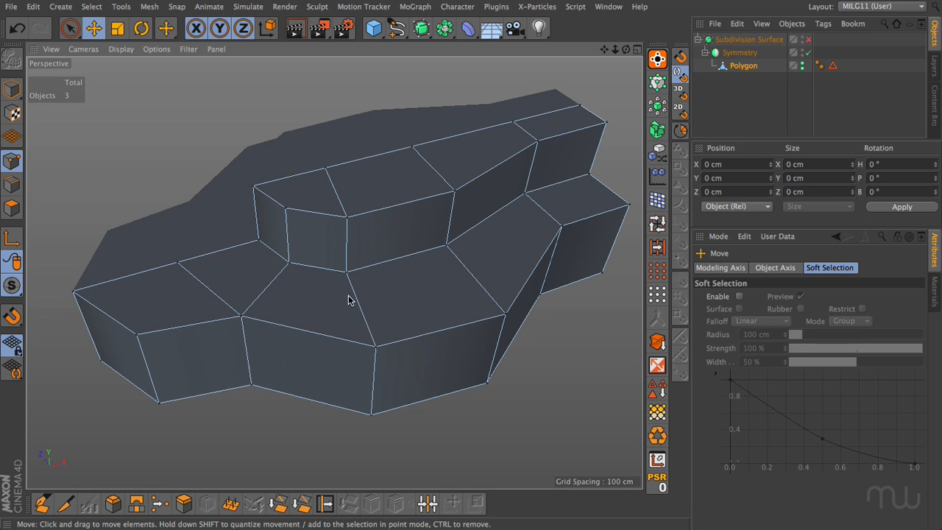
pyautogui.press('q')
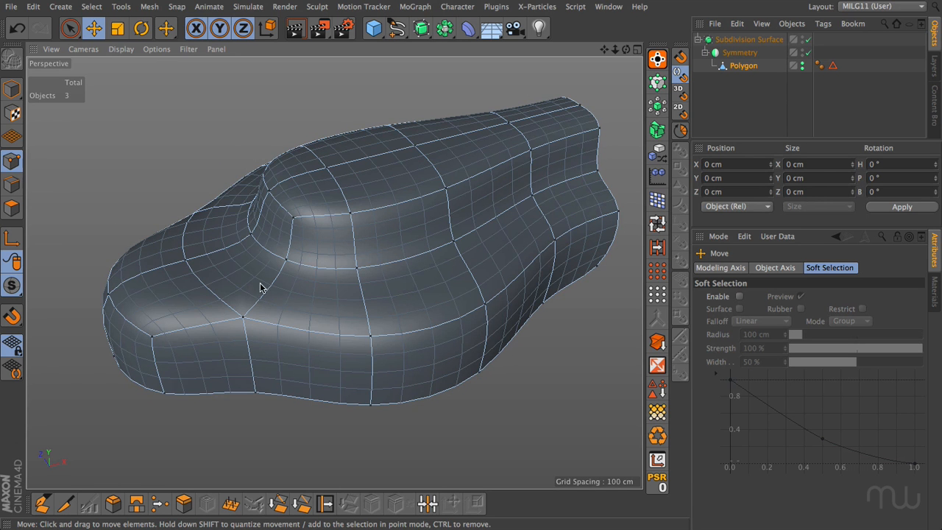
# Examine the model's profile in the front and right views, comparing the unsubdivided cage with the smoothed surface.
pyautogui.press('F4')
pyautogui.press('q')
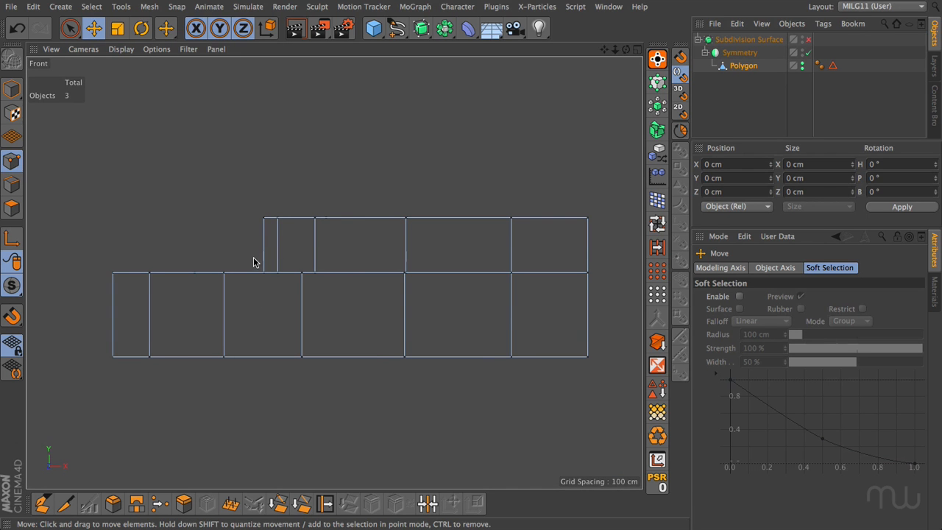
pyautogui.press('q')
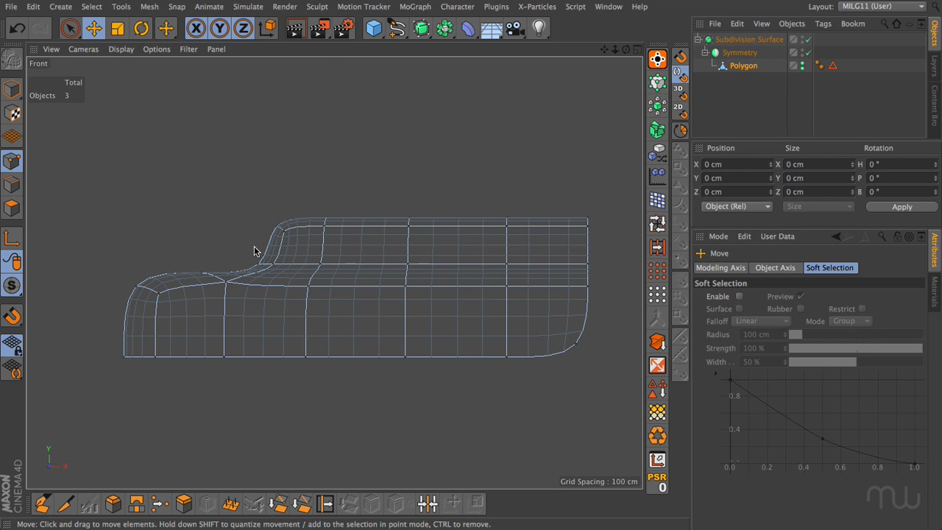
pyautogui.middleClick(243, 258)
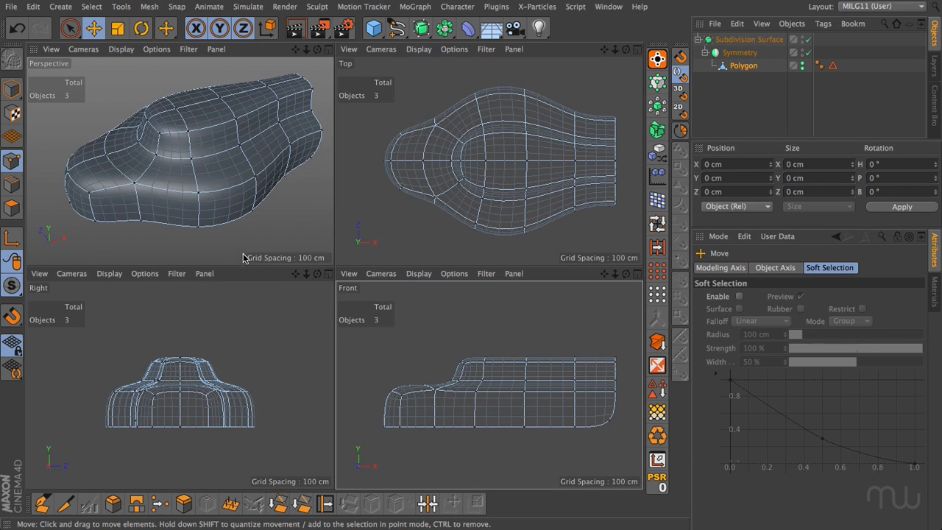
pyautogui.middleClick(238, 303)
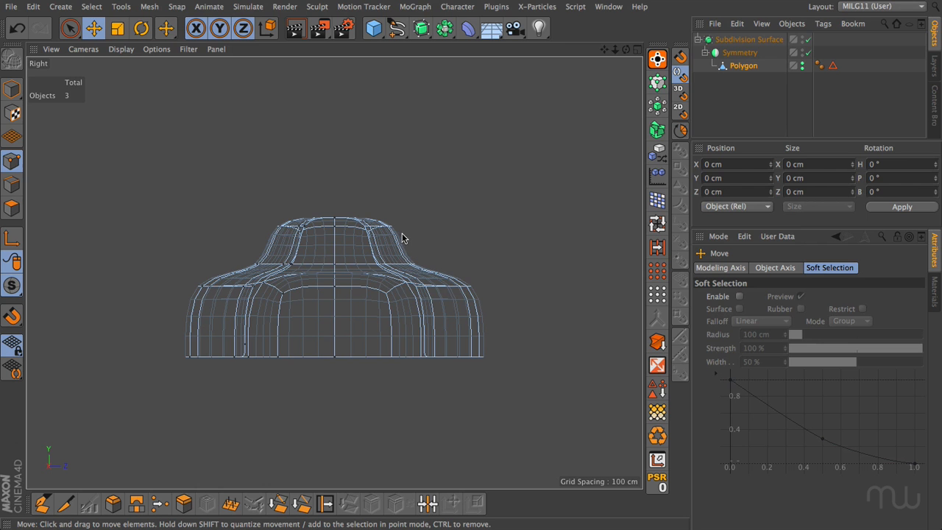
pyautogui.middleClick(434, 263)
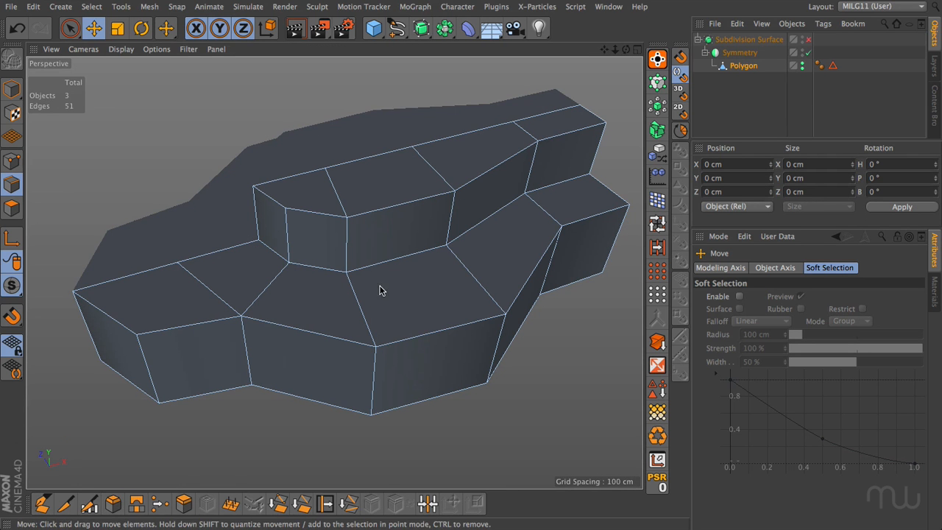
# Chamfer-bevel the upper step's base edges by 60.593 cm with 2 subdivisions, and reduce the bevel's subdivision to 1.
pyautogui.doubleClick(381, 263)
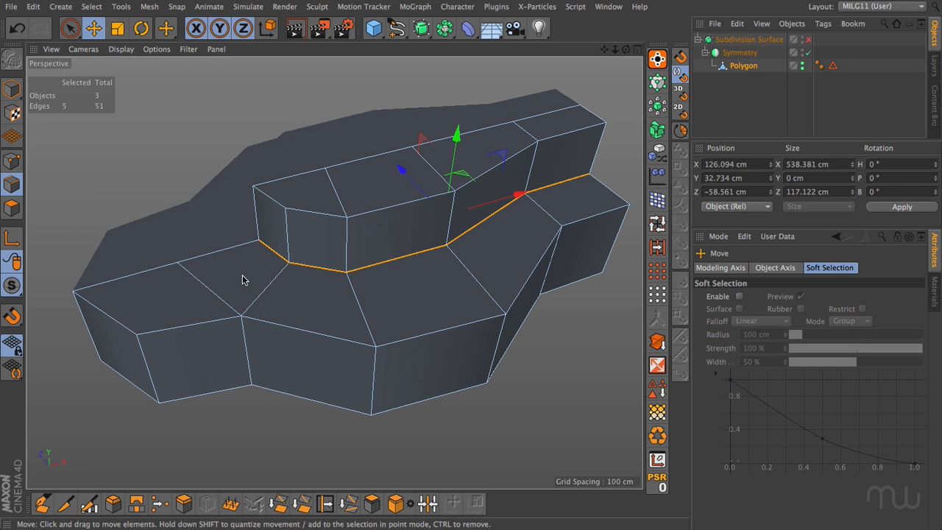
pyautogui.click(113, 503)
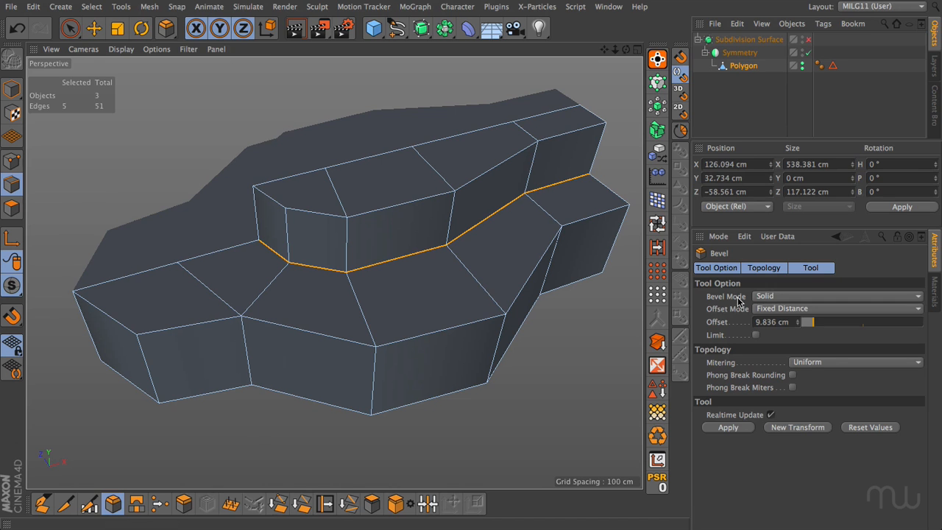
pyautogui.click(763, 295)
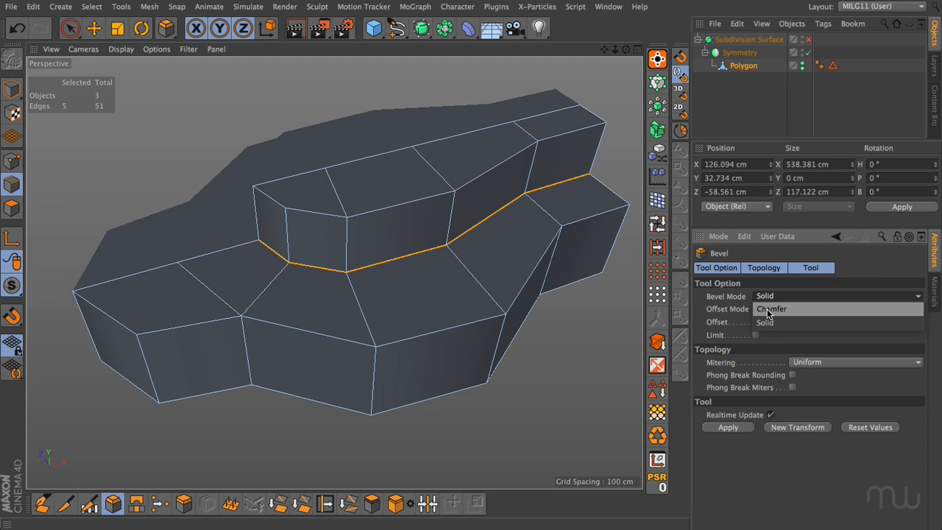
pyautogui.click(766, 308)
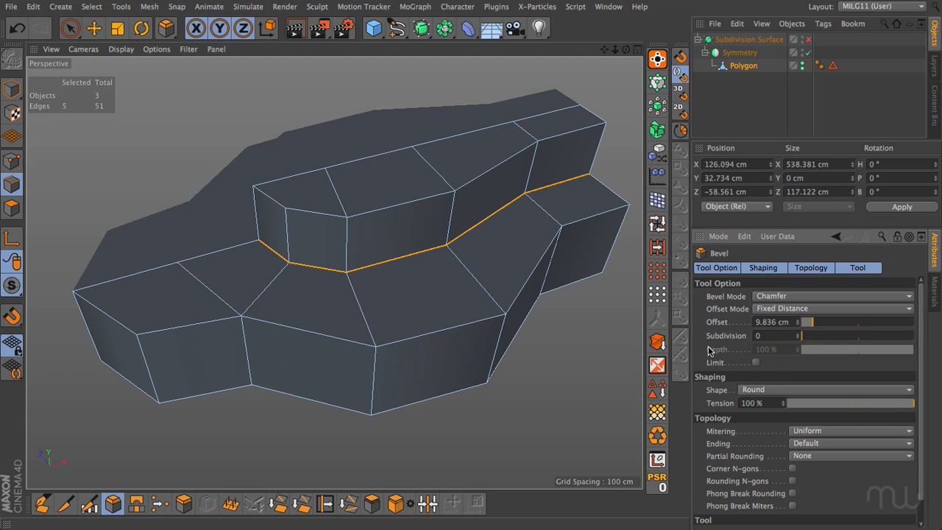
pyautogui.moveTo(801, 335); pyautogui.dragTo(813, 338)
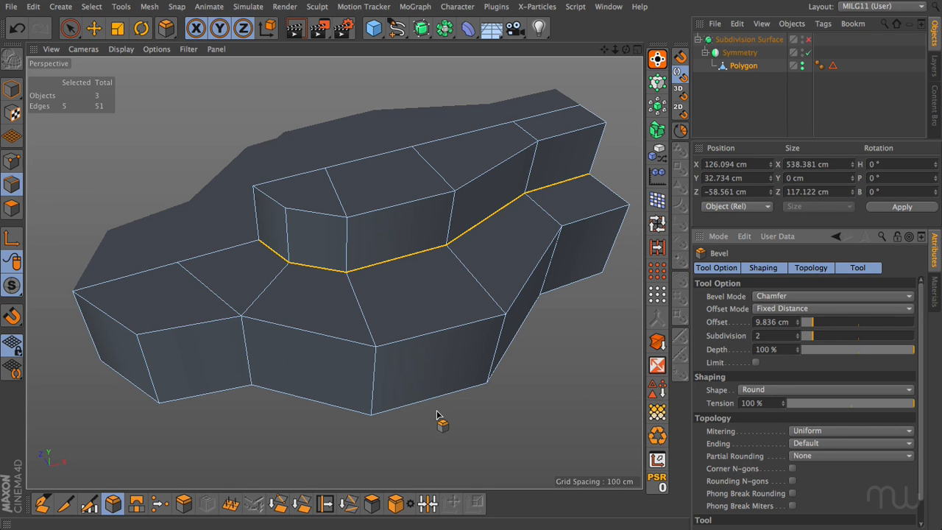
pyautogui.moveTo(436, 415); pyautogui.dragTo(781, 416)
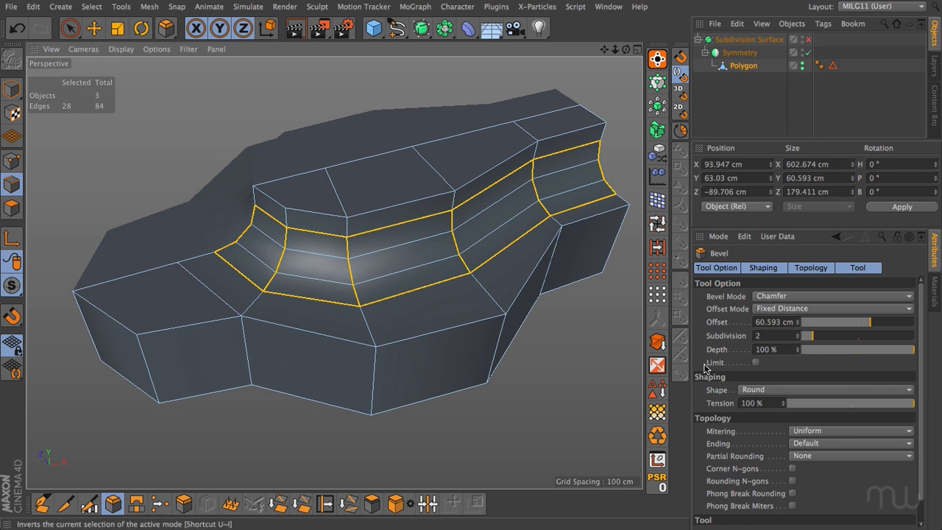
pyautogui.moveTo(810, 333); pyautogui.dragTo(806, 335)
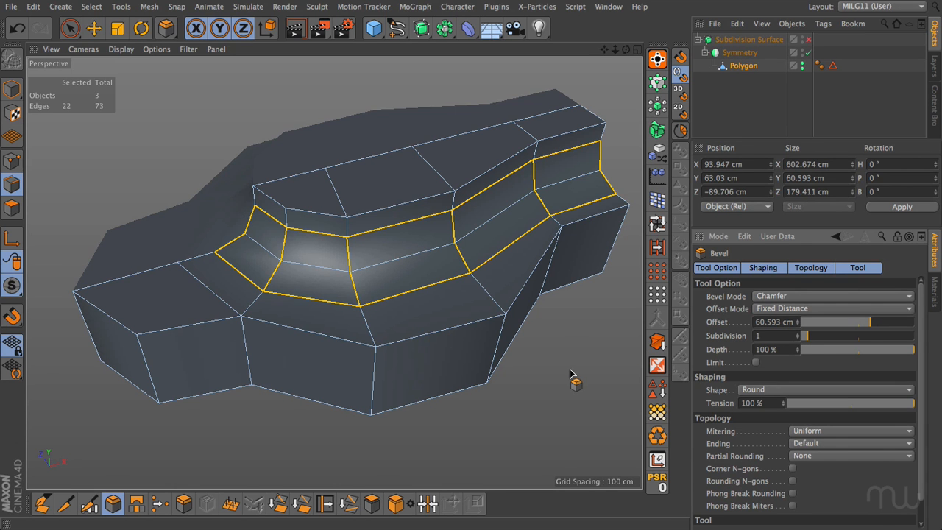
# Deselect the bevelled edges and examine the model's smoothed shape with subdivision enabled.
pyautogui.press('e')
pyautogui.click(286, 418)
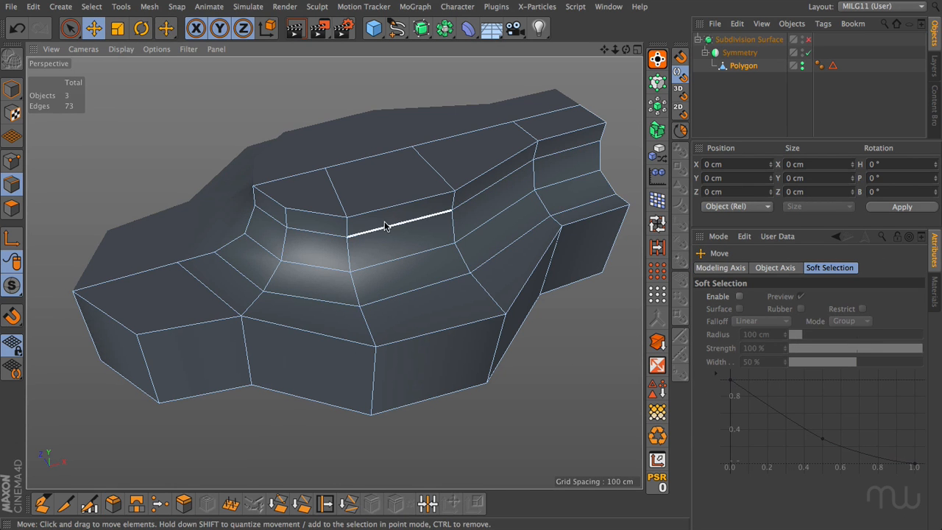
pyautogui.click(807, 40)
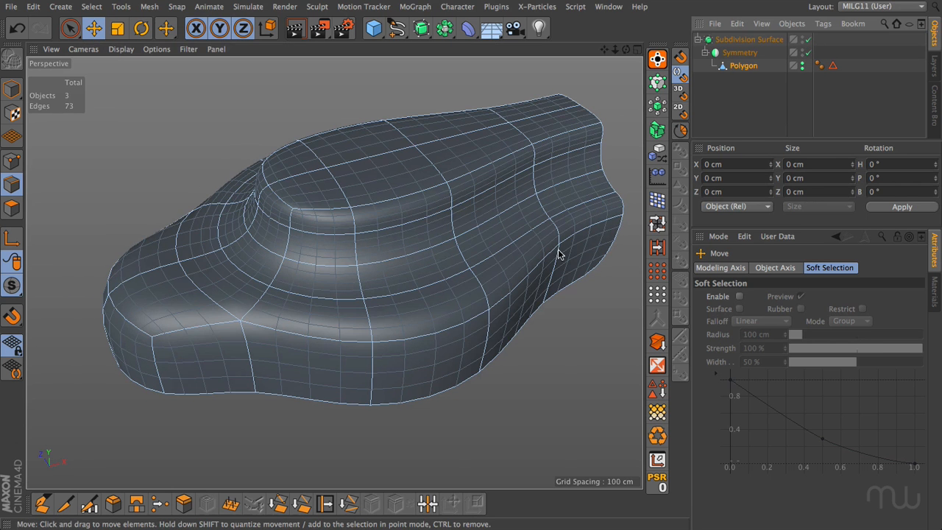
pyautogui.press('shift+super+a')
pyautogui.keyDown('alt'); pyautogui.moveTo(506, 217); pyautogui.dragTo(467, 234); pyautogui.keyUp('alt')
pyautogui.click(469, 226)
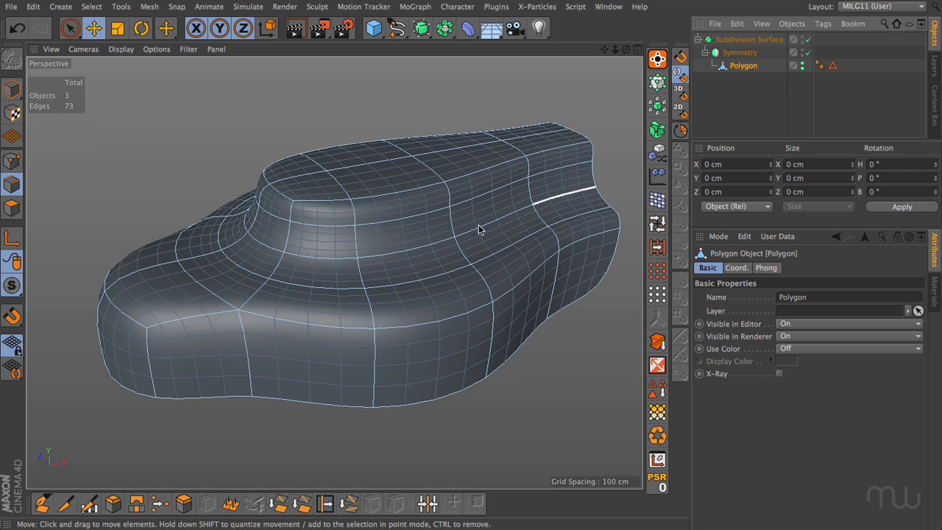
# Solid-bevel the rim edges of the upper and lower steps by 3.2 cm and preview the model subdivided and deselected.
pyautogui.press('q')
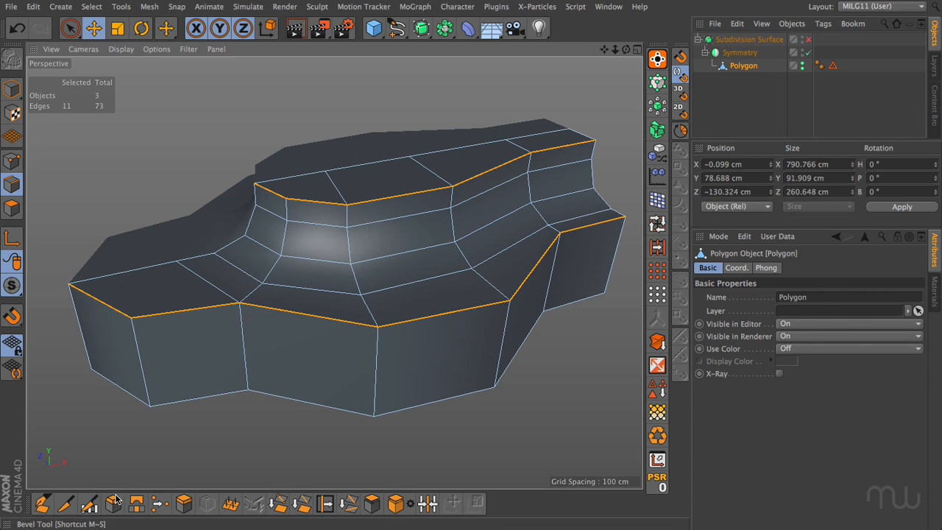
pyautogui.click(113, 503)
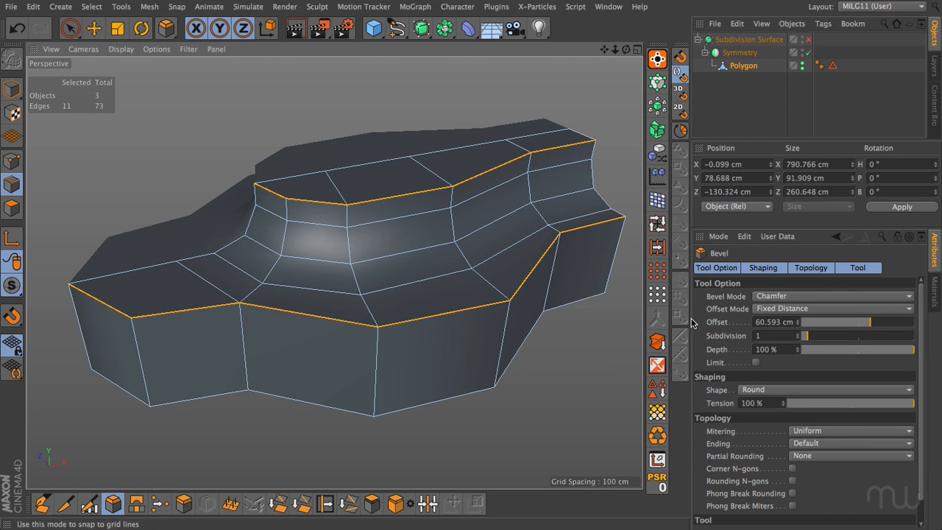
pyautogui.click(769, 295)
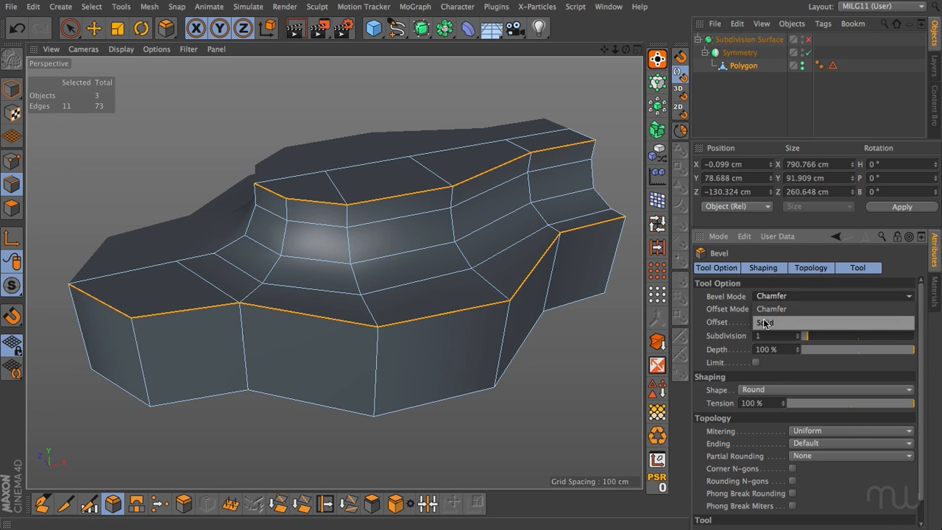
pyautogui.click(764, 322)
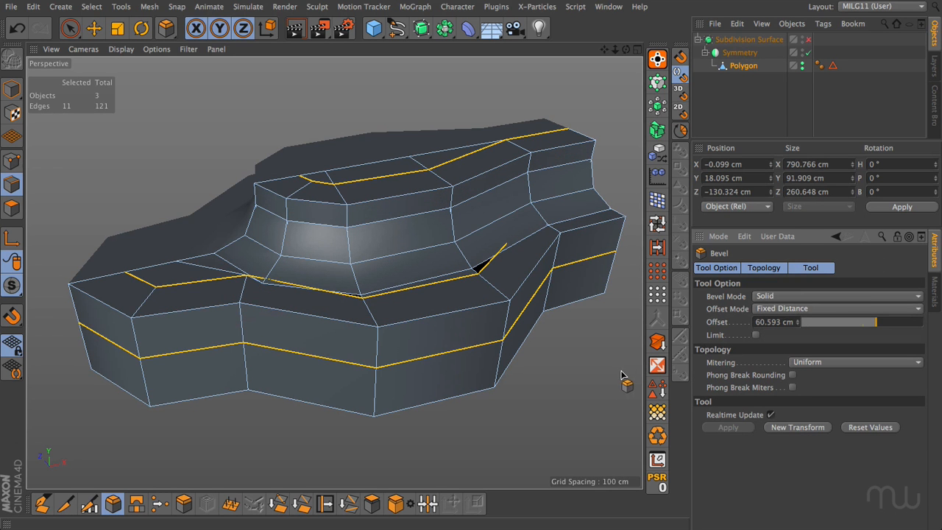
pyautogui.click(529, 392)
pyautogui.moveTo(529, 392); pyautogui.dragTo(533, 395)
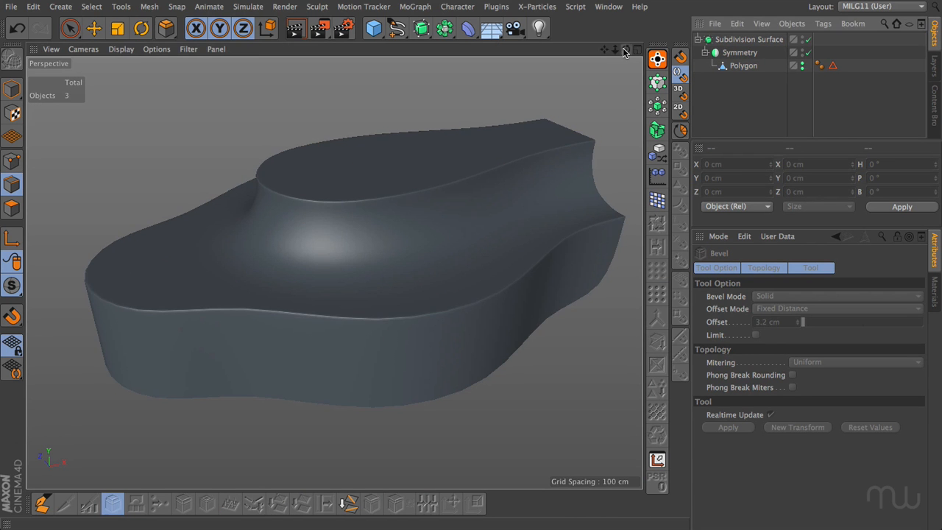
pyautogui.moveTo(626, 49)
pyautogui.mouseDown()
pyautogui.moveTo(634, 75)
pyautogui.moveTo(677, 87)
pyautogui.moveTo(699, 59)
pyautogui.moveTo(688, 30)
pyautogui.moveTo(632, 46)
pyautogui.moveTo(626, 62)
pyautogui.moveTo(647, 67)
pyautogui.moveTo(635, 44)
pyautogui.moveTo(597, 66)
pyautogui.moveTo(627, 72)
pyautogui.moveTo(629, 35)
pyautogui.moveTo(630, 57)
pyautogui.moveTo(648, 60)
pyautogui.moveTo(628, 69)
pyautogui.moveTo(627, 53)
pyautogui.mouseUp()
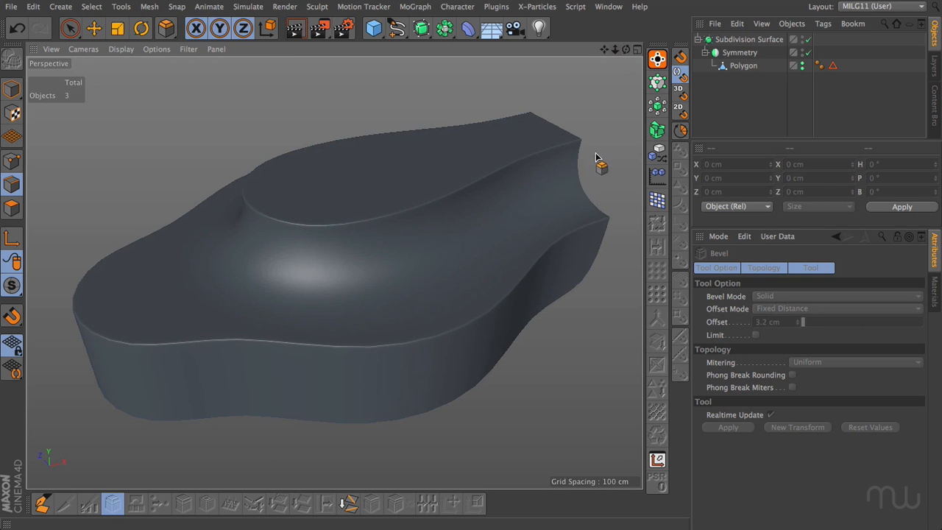
# Undo the bevels back to the upper step's base-edge selection, and try the User and Profile bevel shapes before returning to Round.
pyautogui.hotkey('ctrl', 'z')
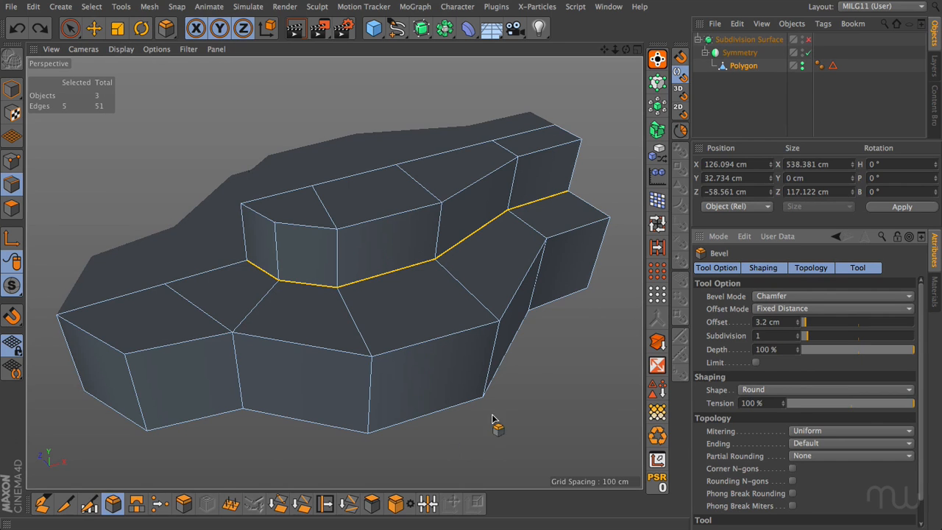
pyautogui.click(758, 390)
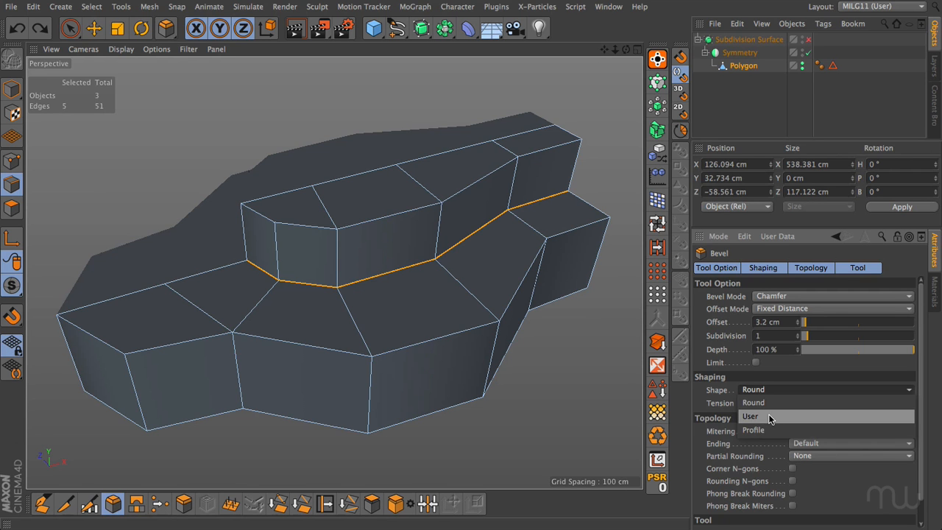
pyautogui.click(769, 417)
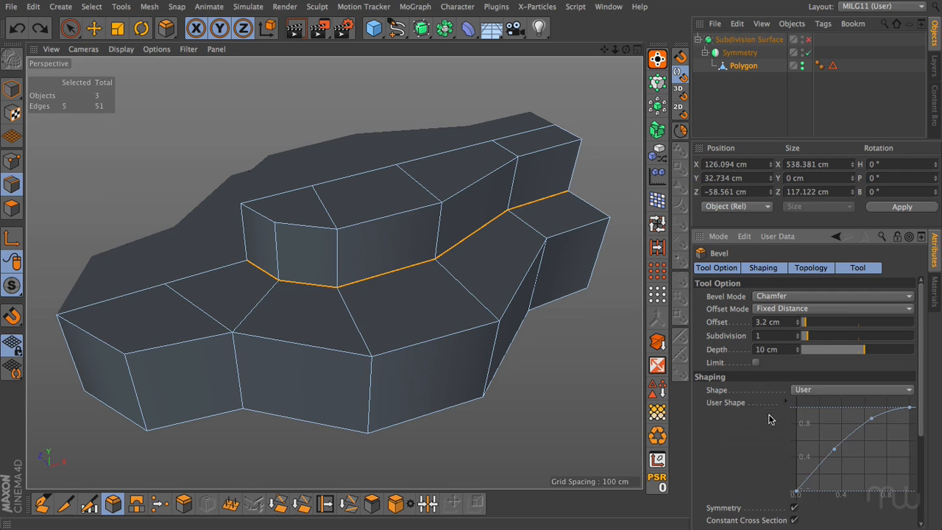
pyautogui.click(801, 389)
pyautogui.click(805, 429)
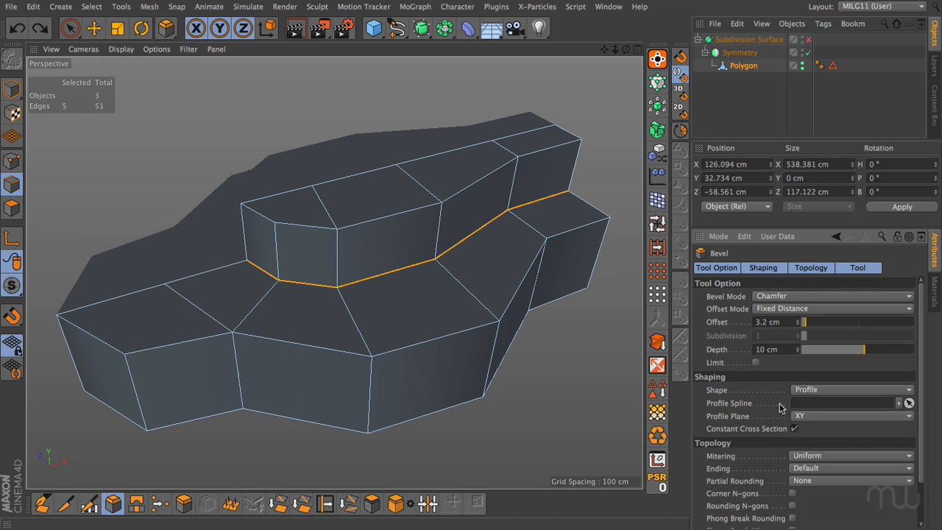
pyautogui.click(815, 390)
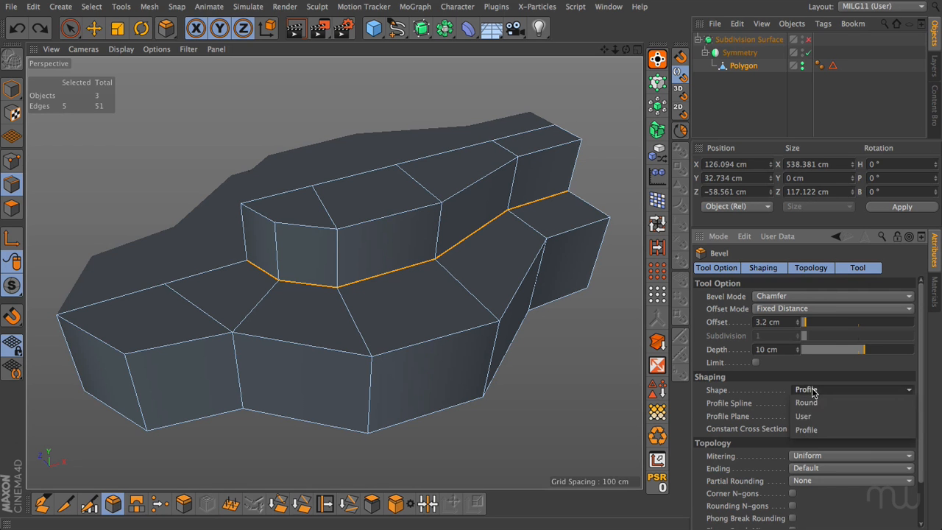
pyautogui.click(815, 402)
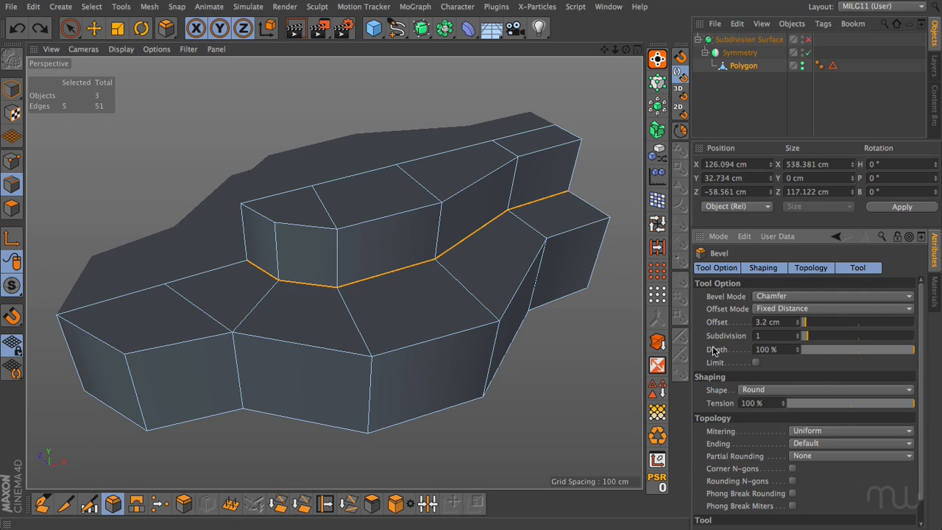
# Chamfer-bevel the upper step's base edges by 59.759 cm with 2 subdivisions and a depth of -100%.
pyautogui.moveTo(867, 351); pyautogui.dragTo(798, 352)
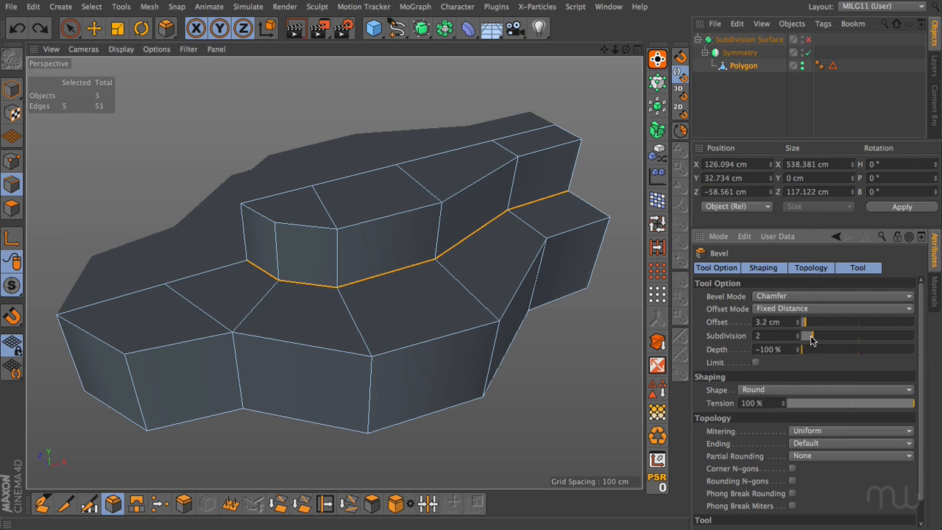
pyautogui.moveTo(536, 378); pyautogui.dragTo(628, 378)
pyautogui.press('e')
# Solid-bevel both step rims and the upper and lower border edges of the rounded bevel by 3.5 cm.
pyautogui.doubleClick(366, 219)
pyautogui.keyDown('shift'); pyautogui.doubleClick(300, 244); pyautogui.keyUp('shift')
pyautogui.keyDown('shift'); pyautogui.doubleClick(306, 312); pyautogui.keyUp('shift')
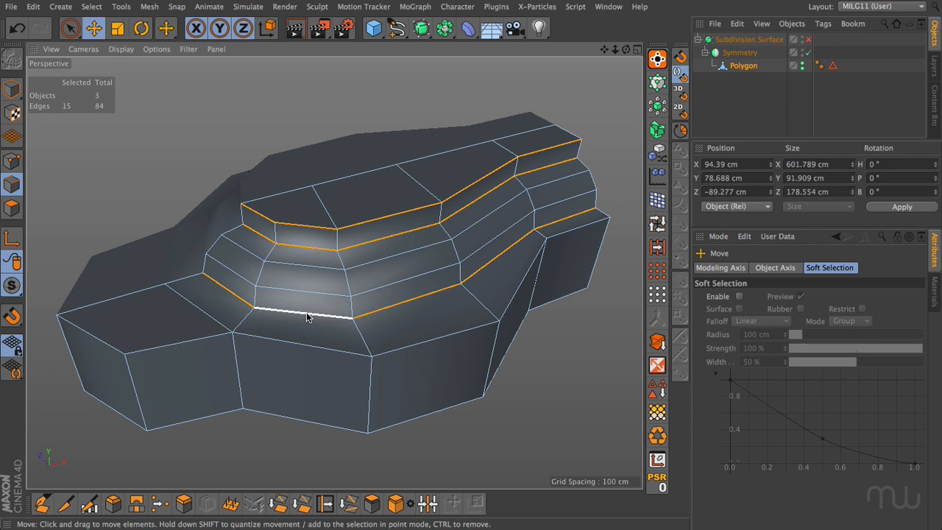
pyautogui.keyDown('shift'); pyautogui.doubleClick(306, 346); pyautogui.keyUp('shift')
pyautogui.keyDown('shift'); pyautogui.doubleClick(110, 348); pyautogui.keyUp('shift')
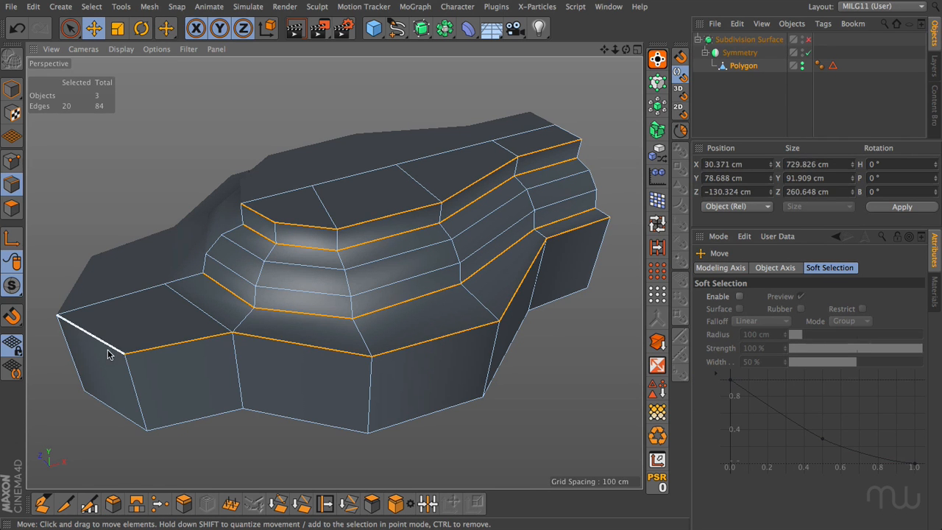
pyautogui.click(113, 503)
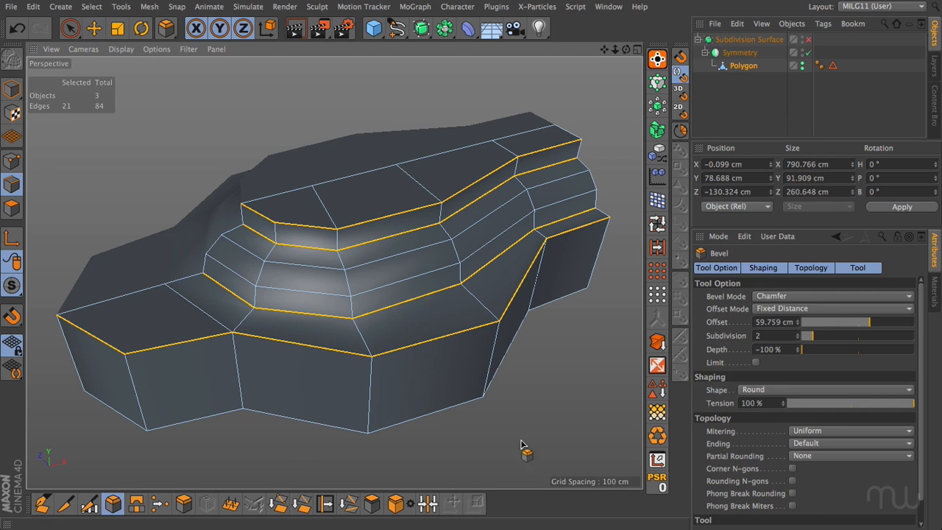
pyautogui.click(770, 297)
pyautogui.click(765, 322)
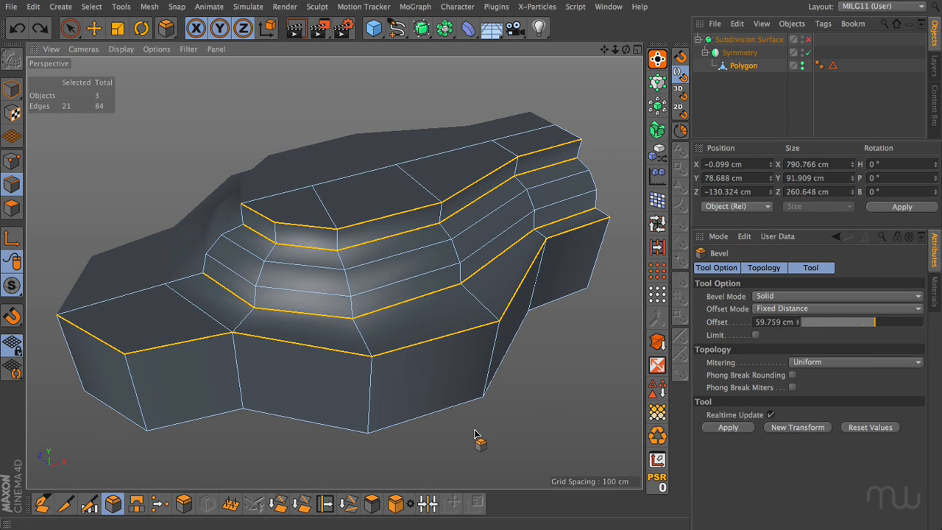
pyautogui.moveTo(474, 281); pyautogui.dragTo(390, 281)
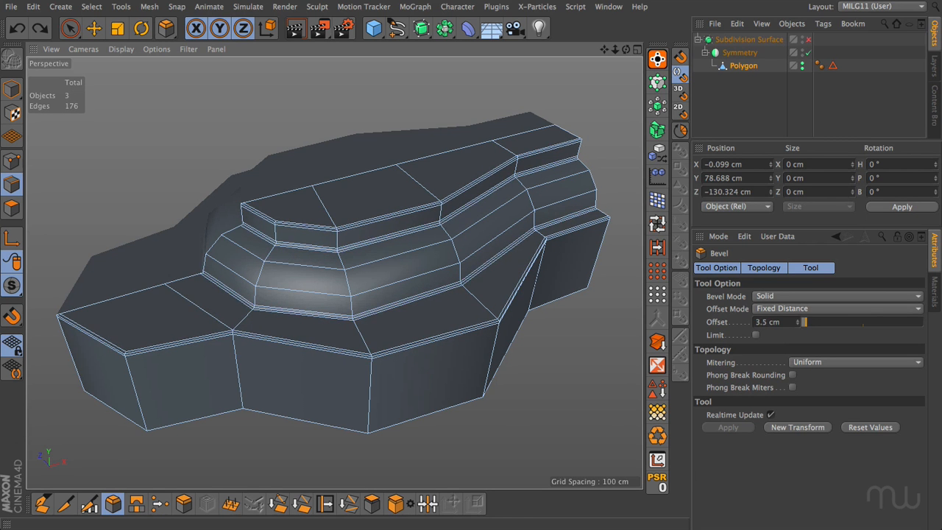
pyautogui.press('e')
# Enable subdivision on the deselected model and set the Subdivision Surface's editor subdivision to 3.
pyautogui.click(808, 39)
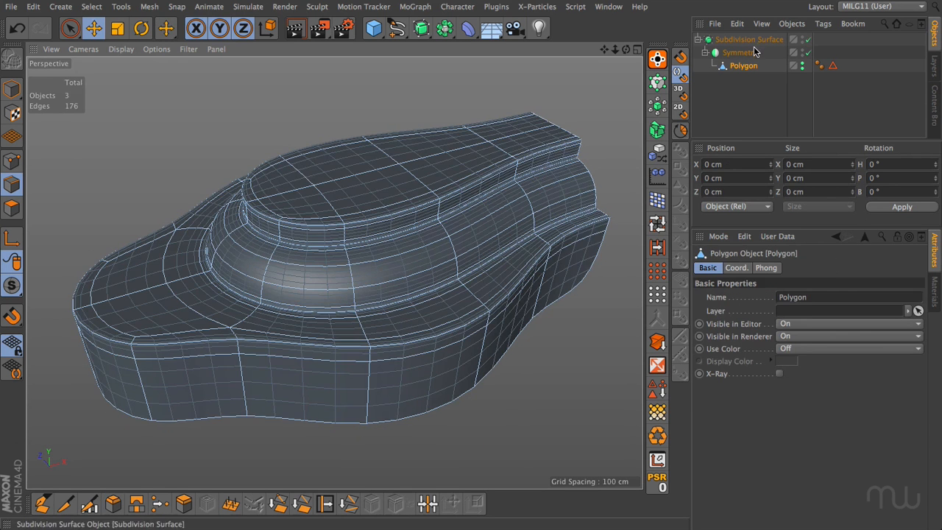
pyautogui.click(731, 93)
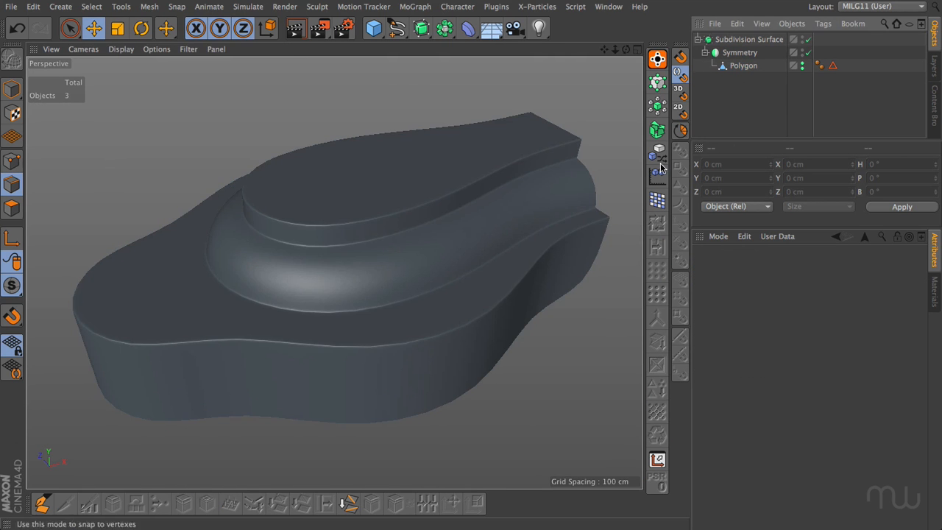
pyautogui.moveTo(625, 51)
pyautogui.mouseDown()
pyautogui.moveTo(627, 95)
pyautogui.moveTo(625, 53)
pyautogui.mouseUp()
pyautogui.click(761, 39)
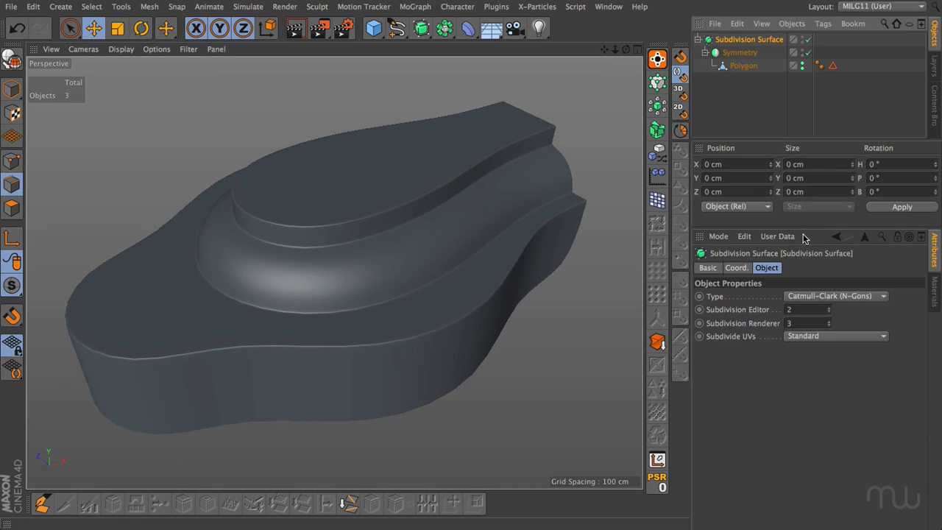
pyautogui.click(829, 310)
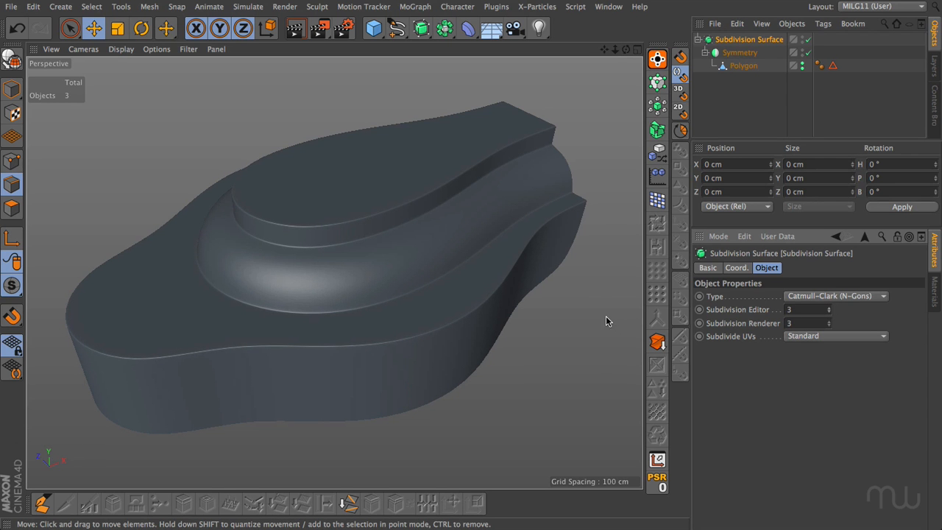
pyautogui.moveTo(321, 237)
pyautogui.keyDown('alt'); pyautogui.mouseDown()
pyautogui.moveTo(286, 312)
pyautogui.moveTo(325, 243)
pyautogui.moveTo(411, 202)
pyautogui.moveTo(326, 219)
pyautogui.moveTo(293, 256)
pyautogui.moveTo(331, 211)
pyautogui.moveTo(305, 248)
pyautogui.moveTo(315, 232)
pyautogui.moveTo(330, 233)
pyautogui.mouseUp(); pyautogui.keyUp('alt')
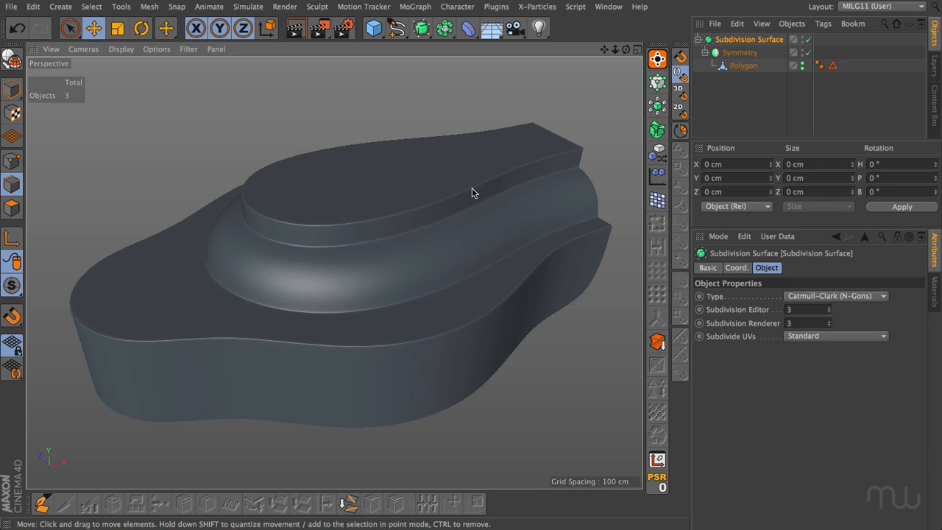